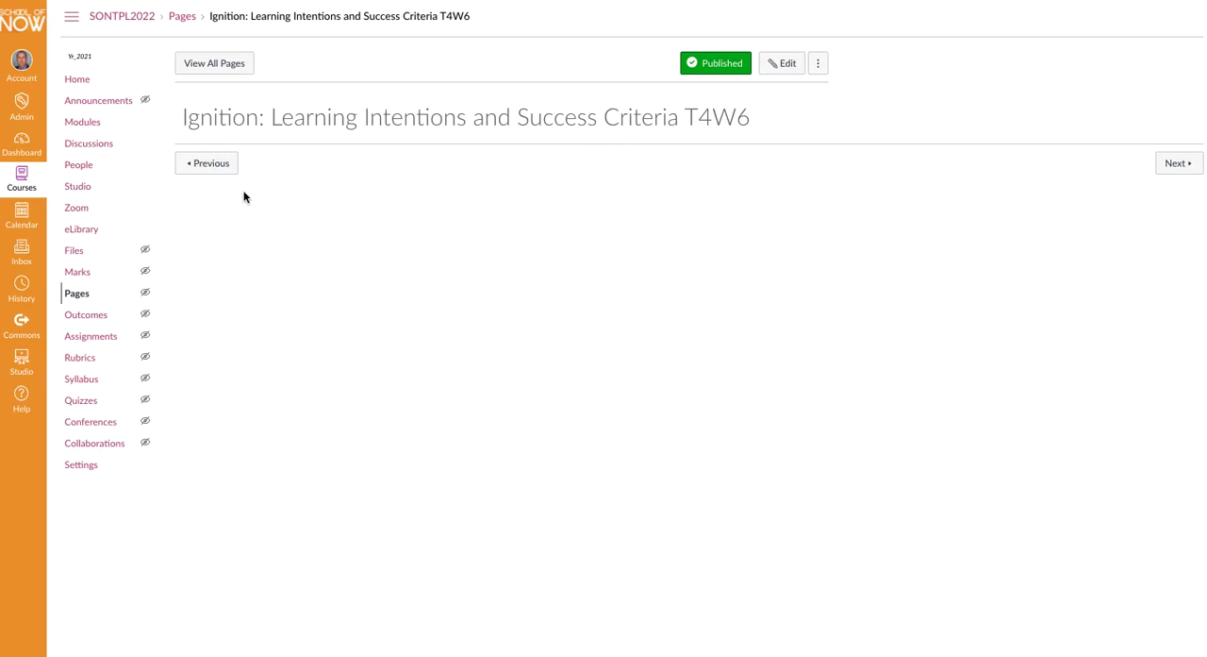
- Review the Evidence of Learning - Term 4 Week 4 assignment and the Needs analysis discussion, and return to the Ignition T4W6 page
left_click(218, 169)
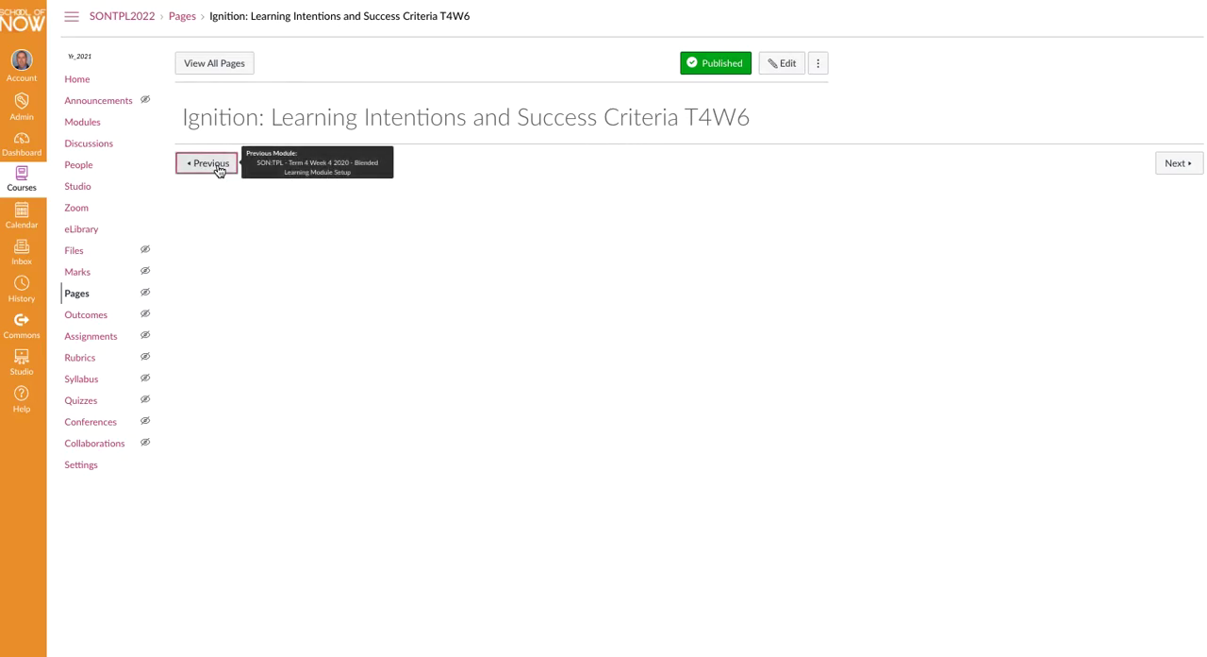
scroll(938, 430, "down", 2)
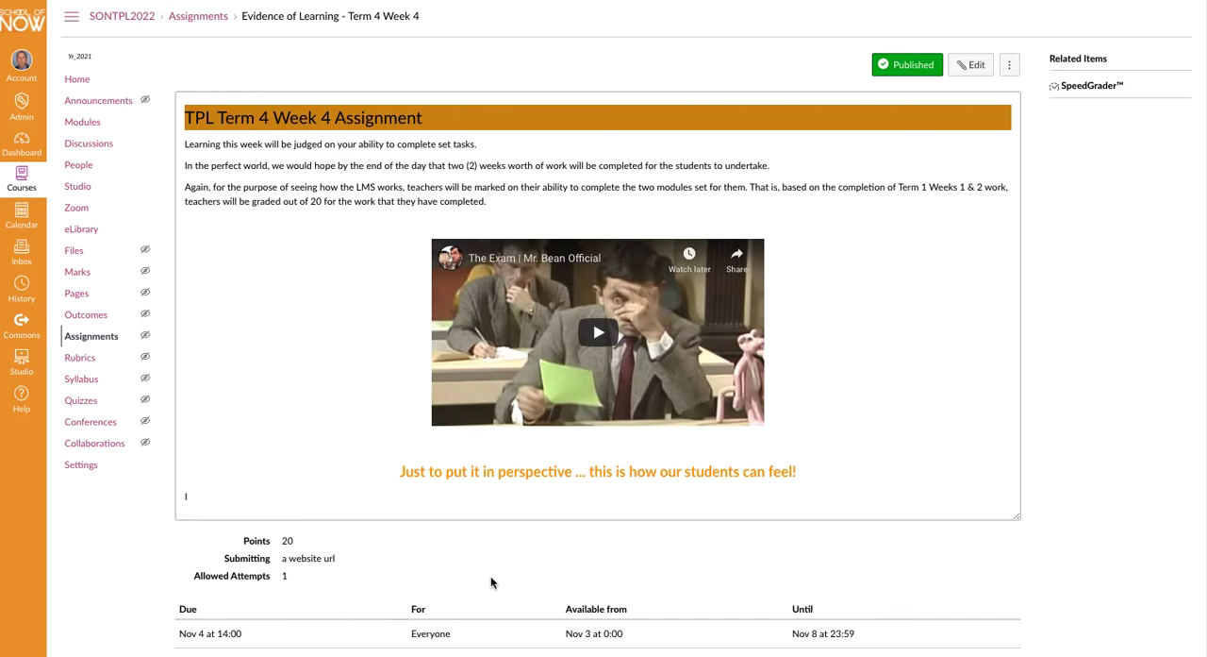
scroll(877, 522, "down", 3)
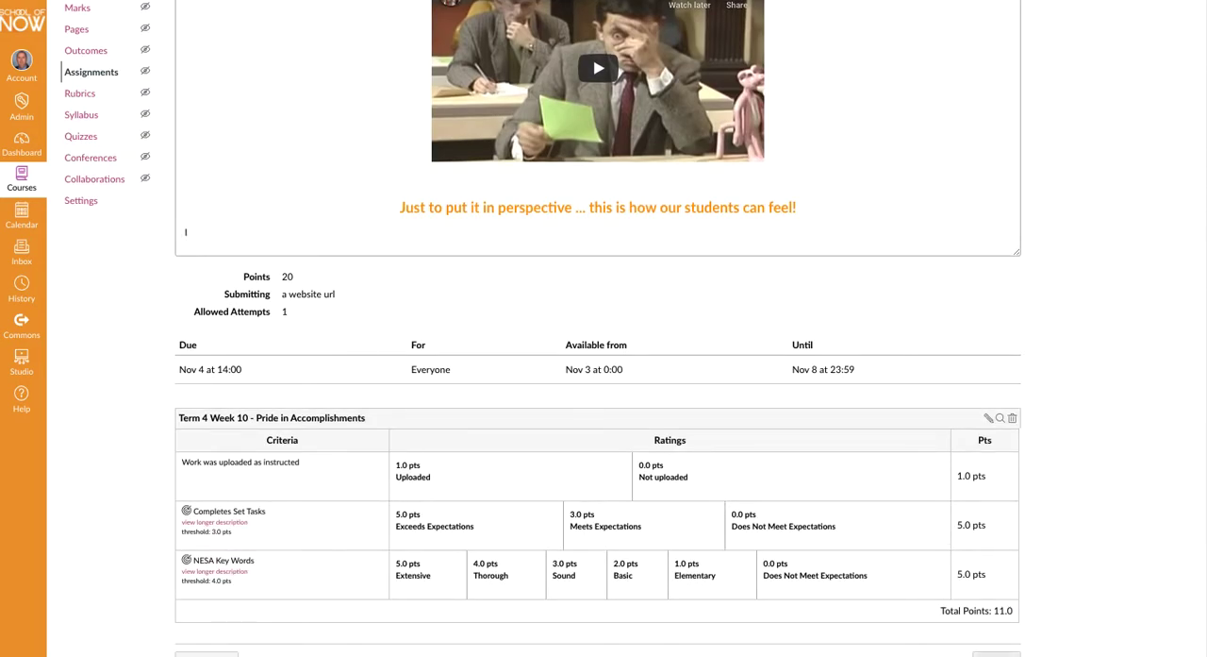
left_click(998, 653)
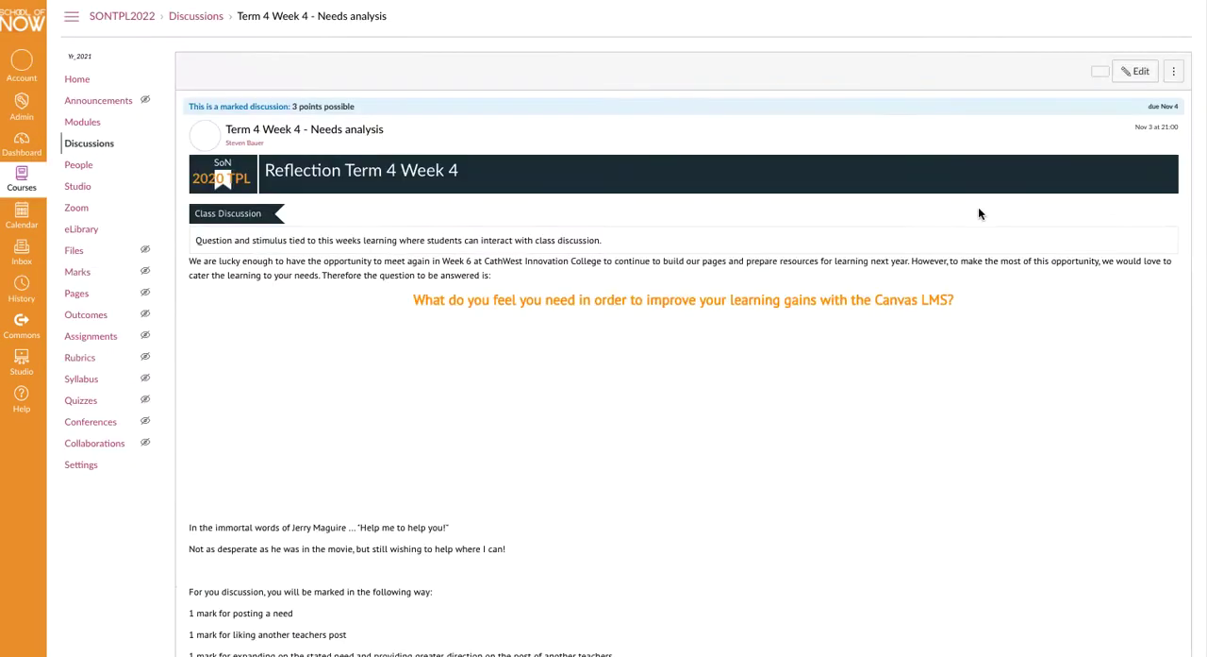
scroll(827, 375, "down", 3)
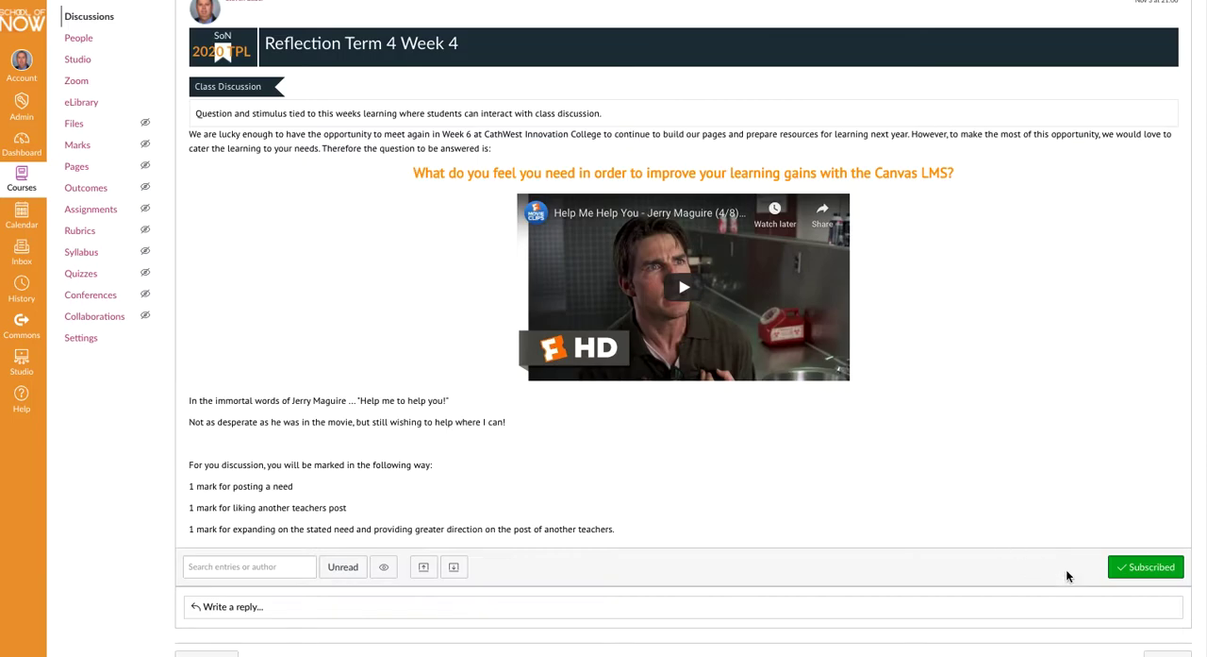
left_click(1151, 653)
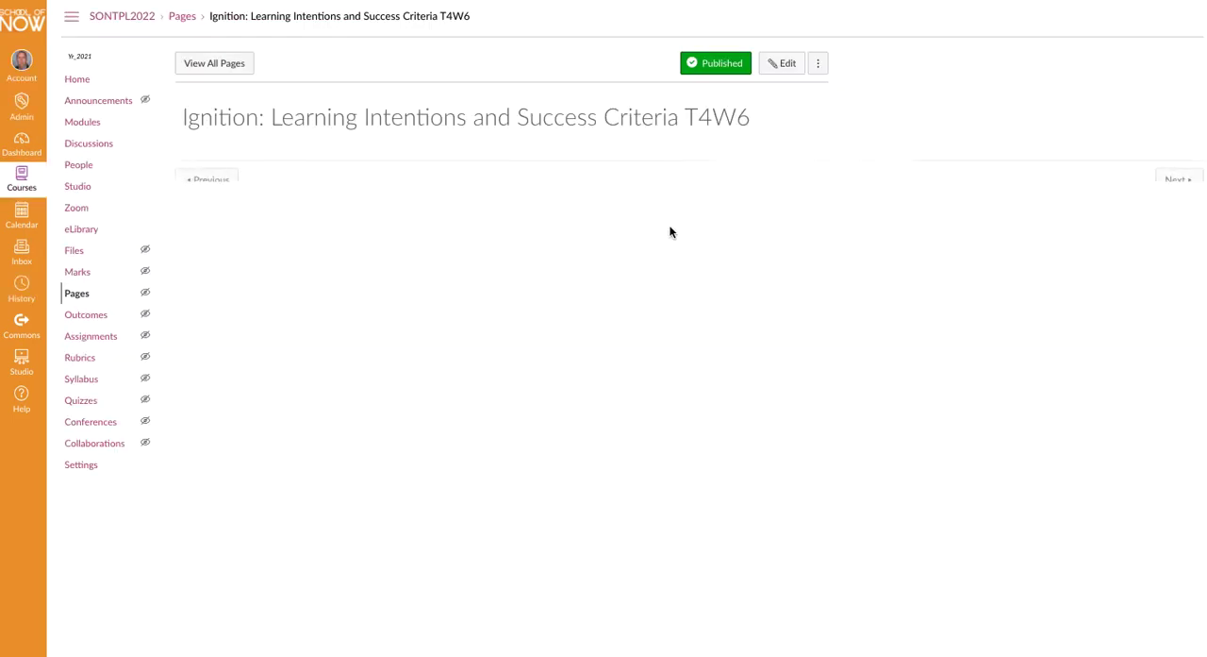
left_click(1179, 164)
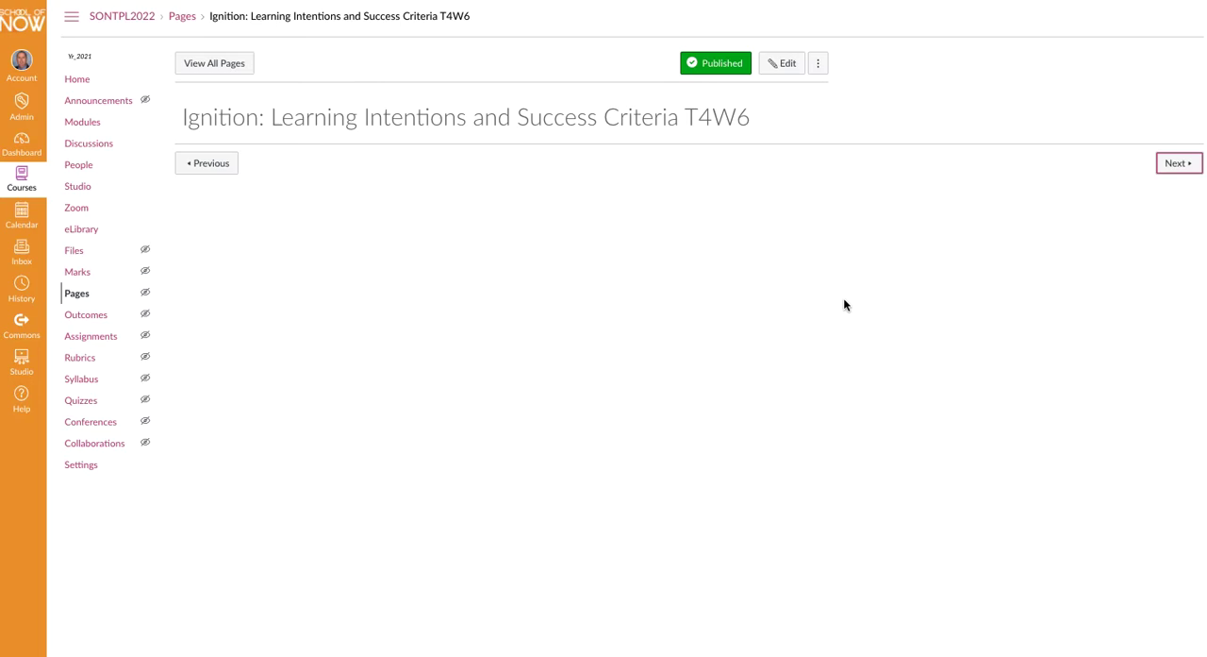
left_click(199, 326)
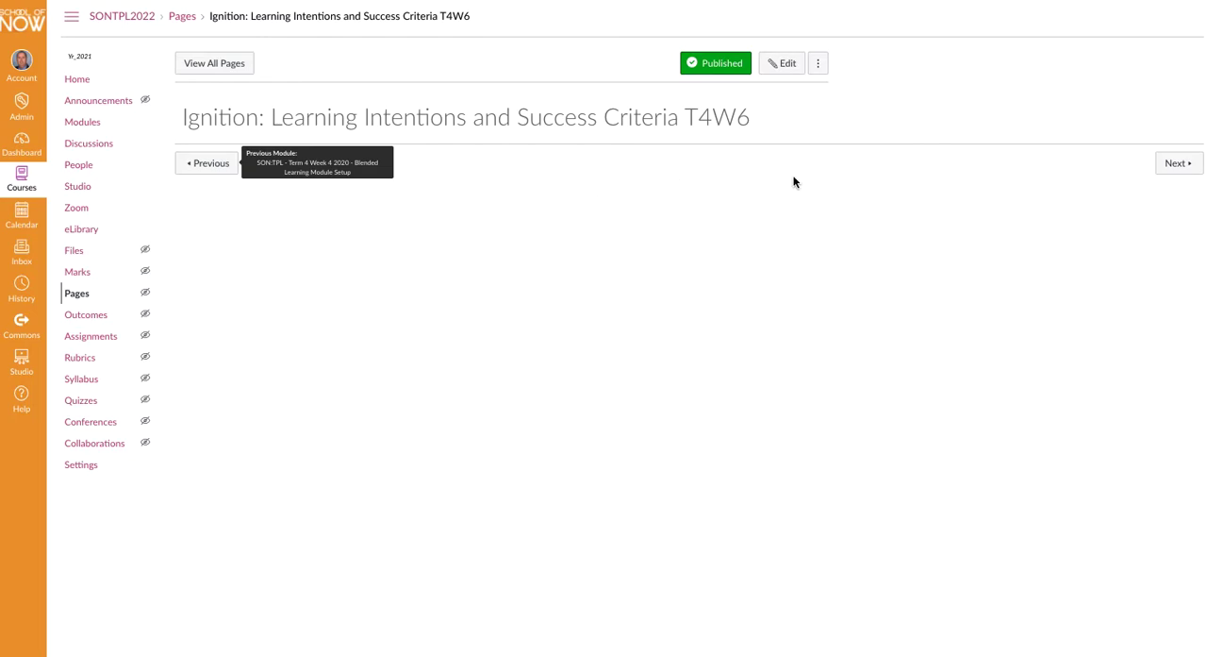
- Open the Ignition: Learning Intentions and Success Criteria T4W6 page for editing and place the cursor in its body
left_click(784, 65)
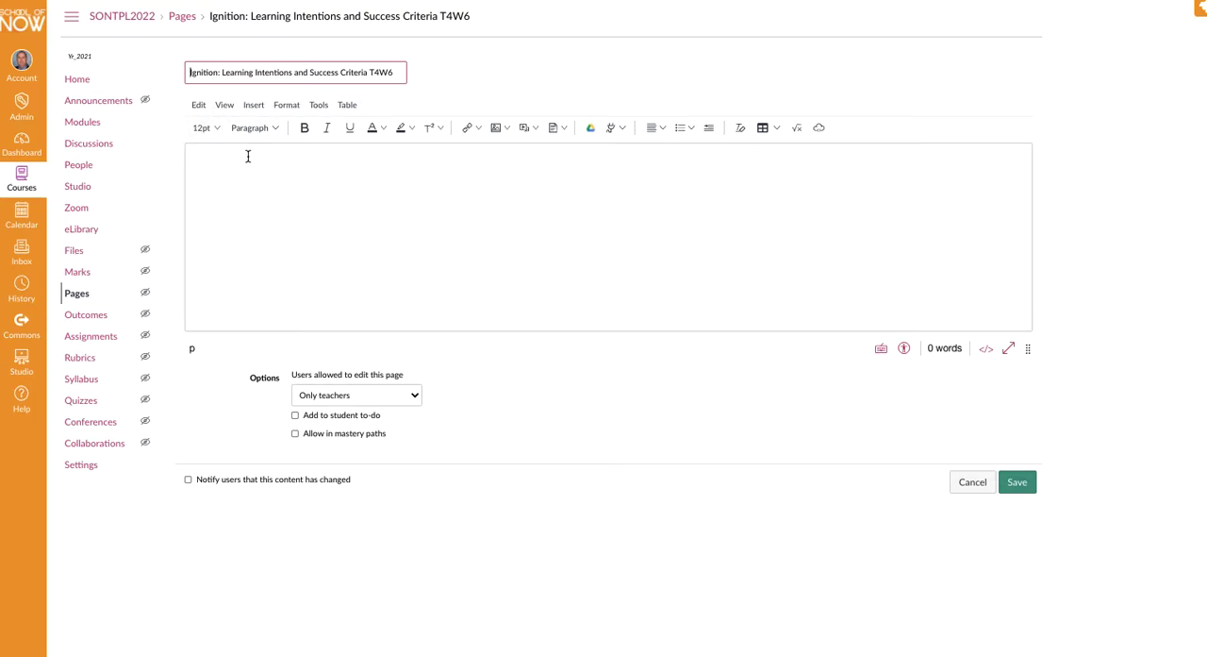
left_click(219, 129)
left_click(219, 128)
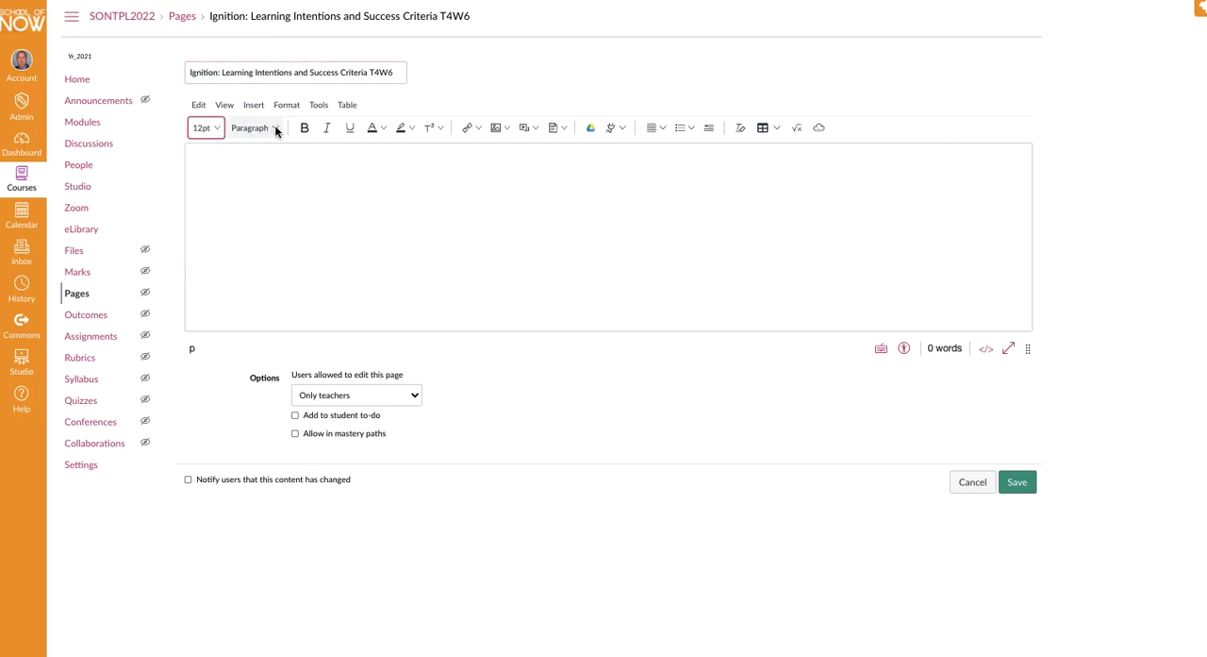
left_click(275, 130)
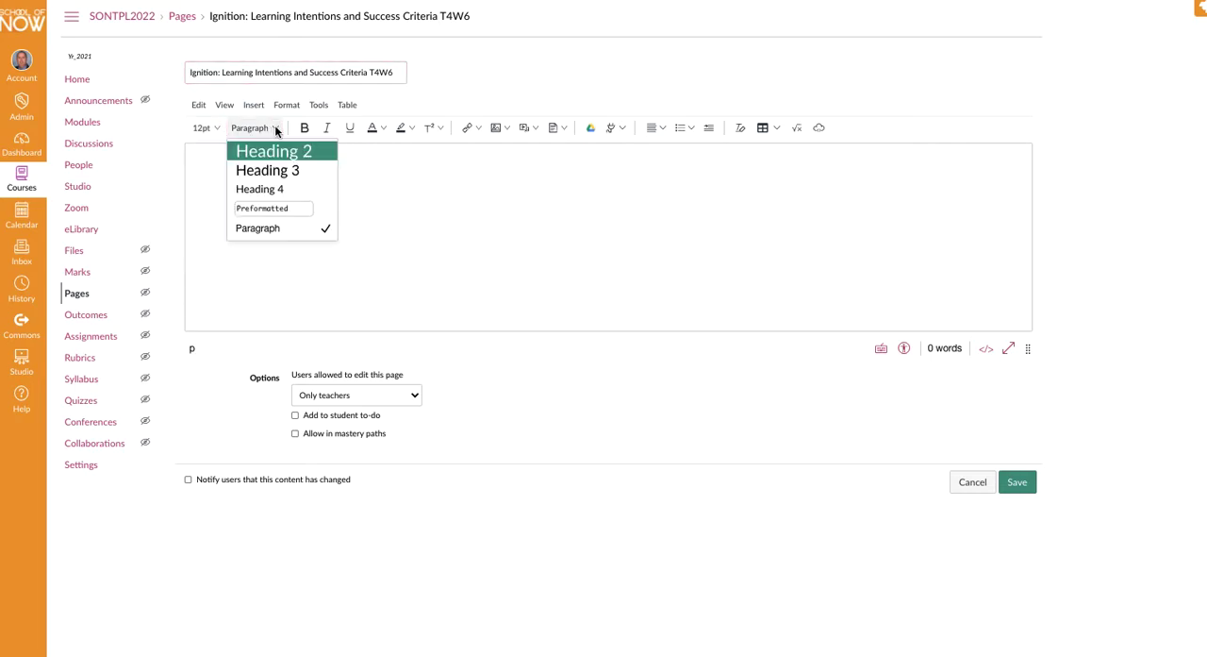
left_click(275, 127)
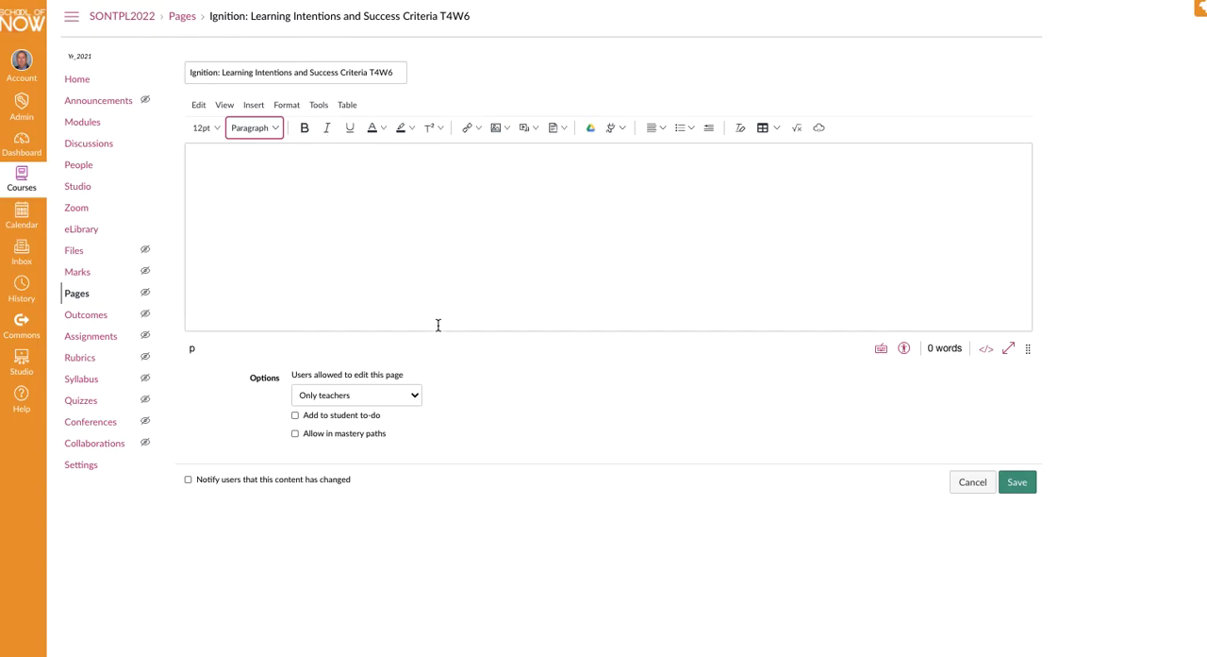
left_click(365, 259)
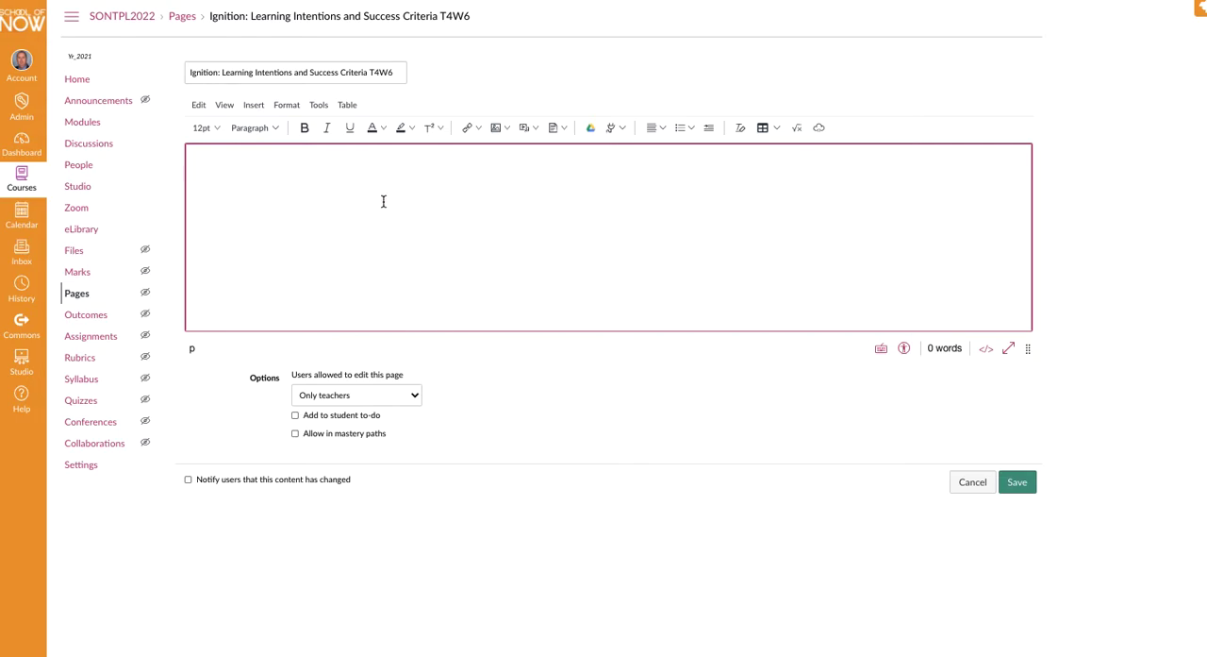
- Examine the page editor's options for inserting images and media and for adding and editing tables
left_click(200, 107)
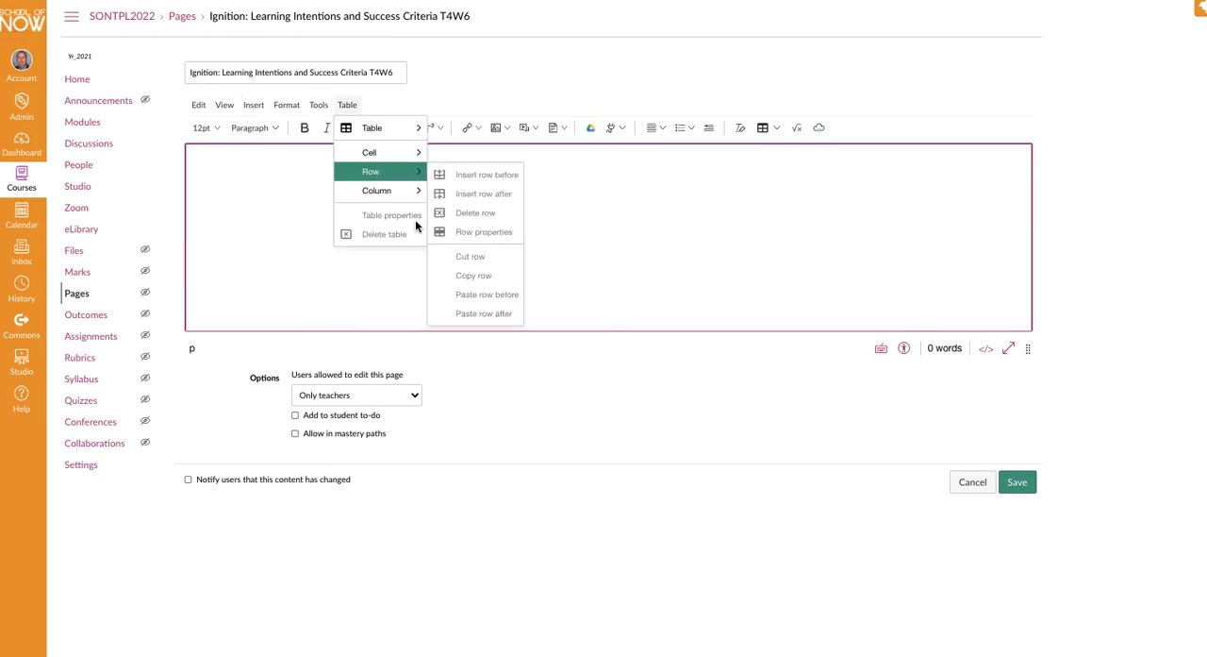
left_click(528, 242)
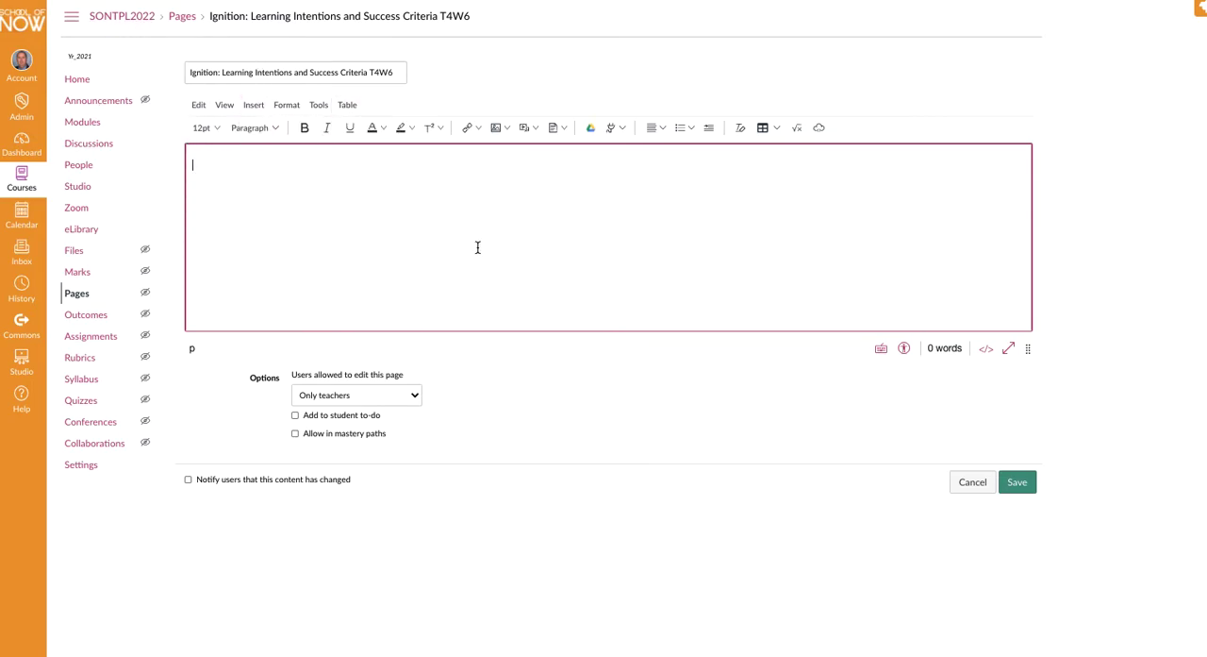
left_click(254, 107)
mouse_move(250, 129)
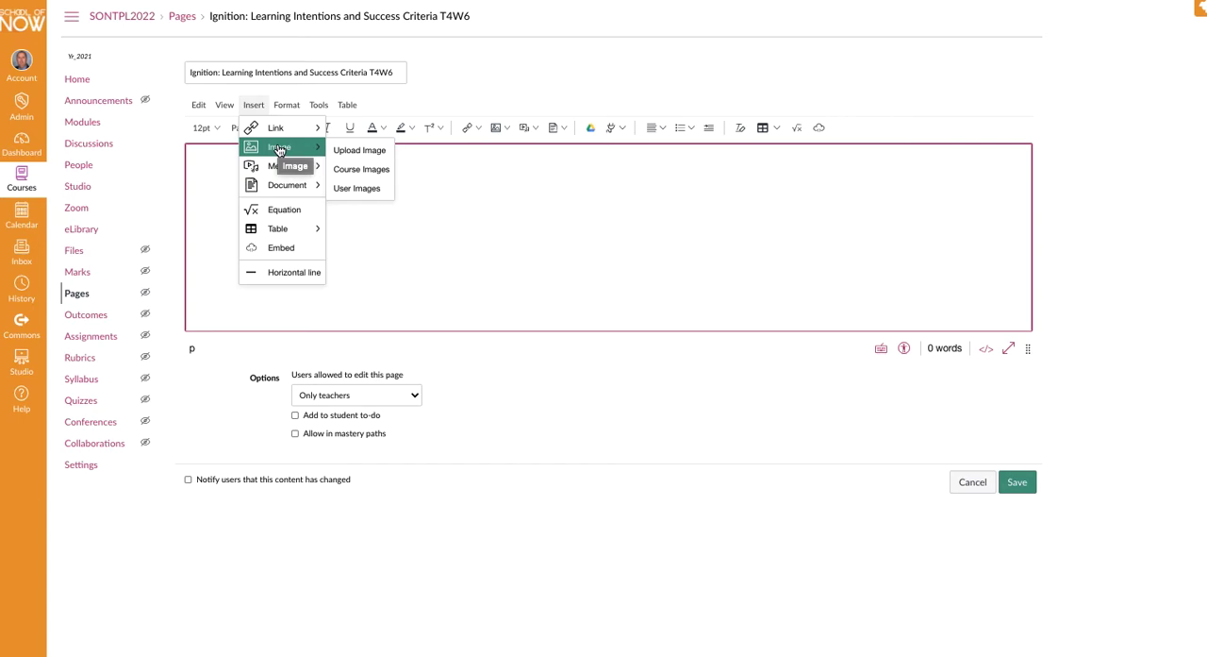
mouse_move(282, 167)
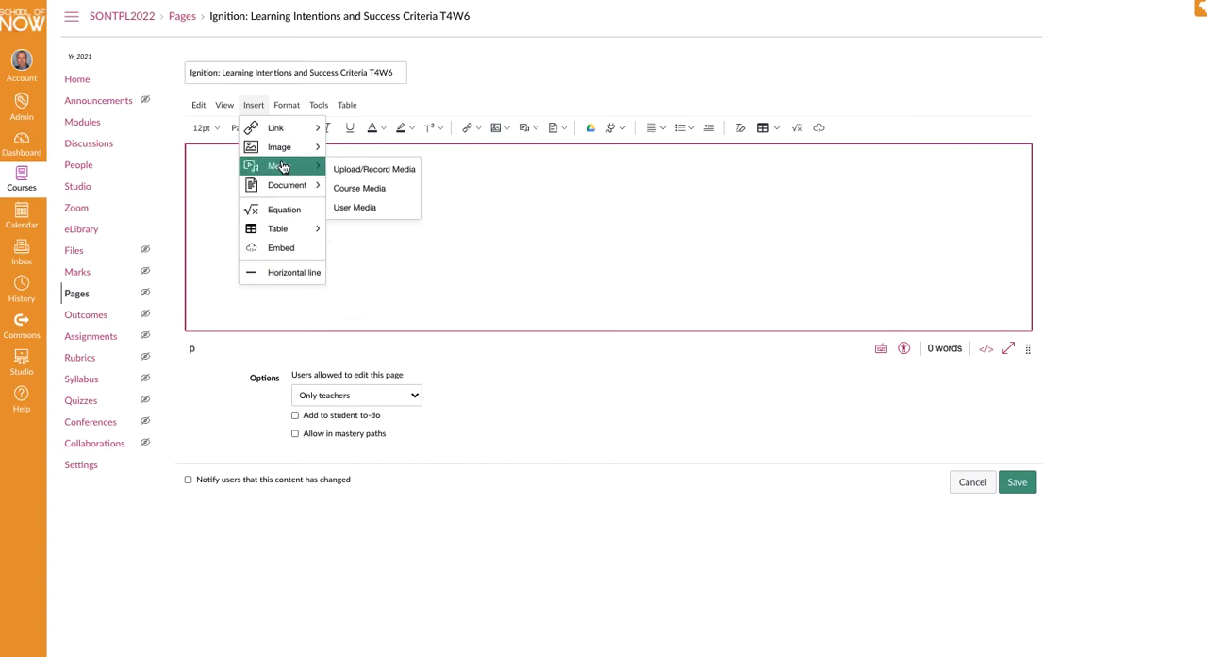
left_click(465, 234)
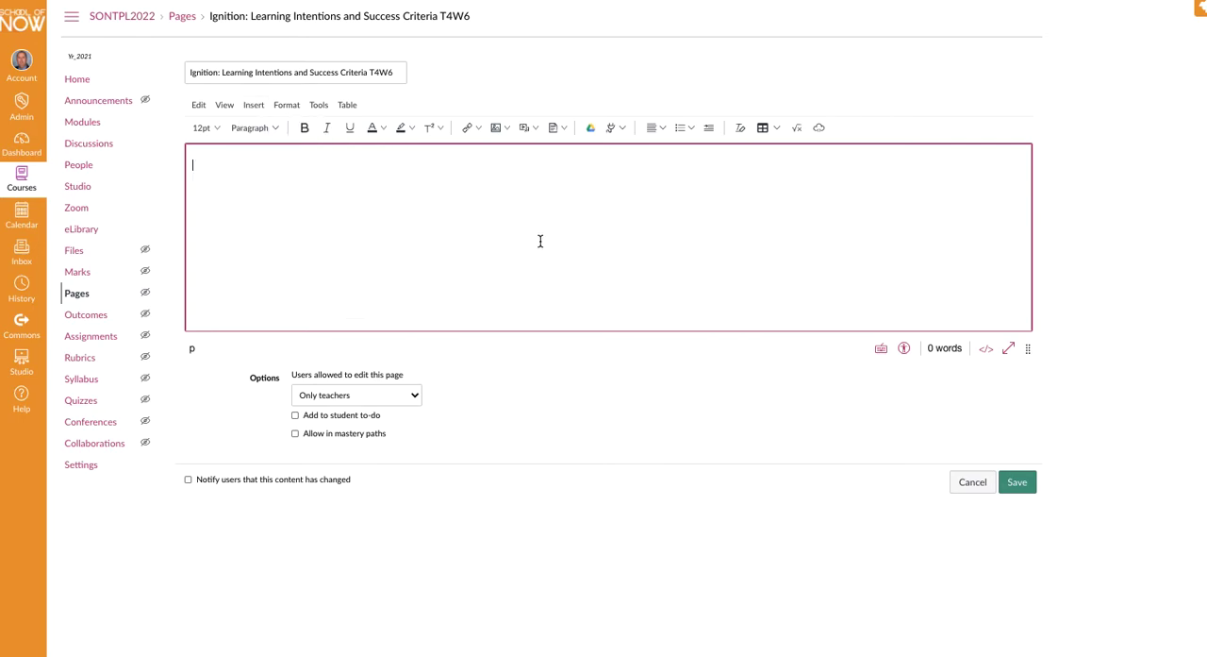
left_click(321, 106)
left_click(345, 105)
left_click(345, 105)
mouse_move(393, 128)
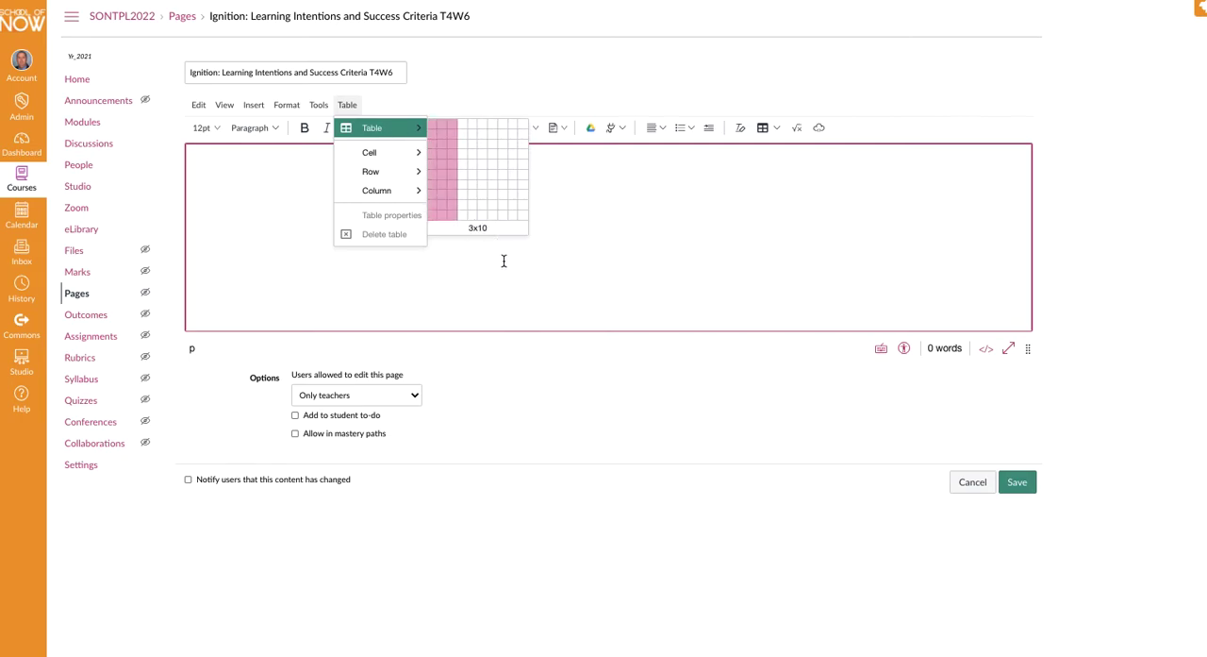
left_click(255, 261)
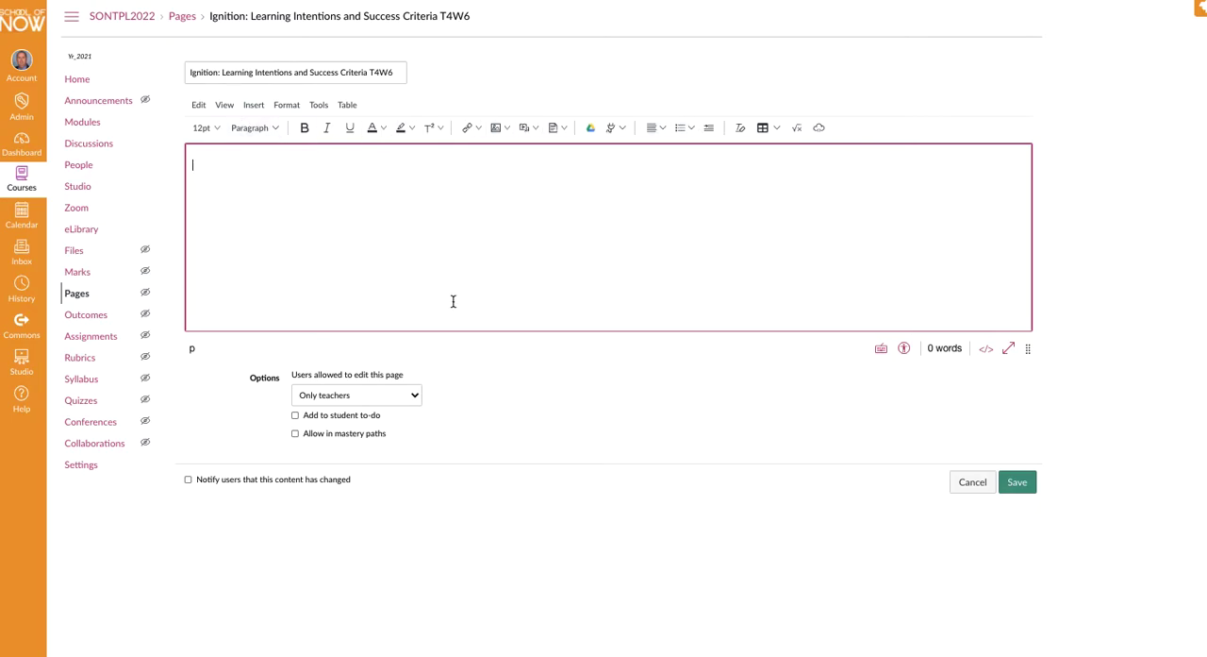
- Load the Desktop image "Screen Shot 2020-05-28 at 12.59.01 pm" into the Upload/Embed Image tool
left_click(621, 128)
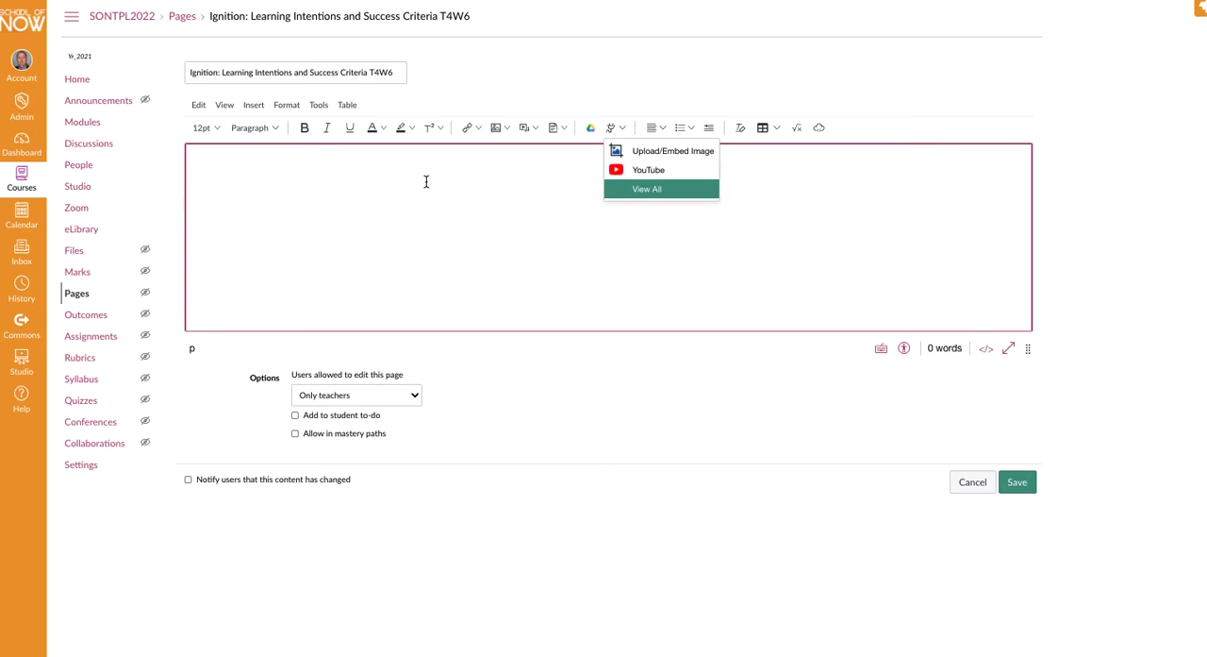
left_click(666, 159)
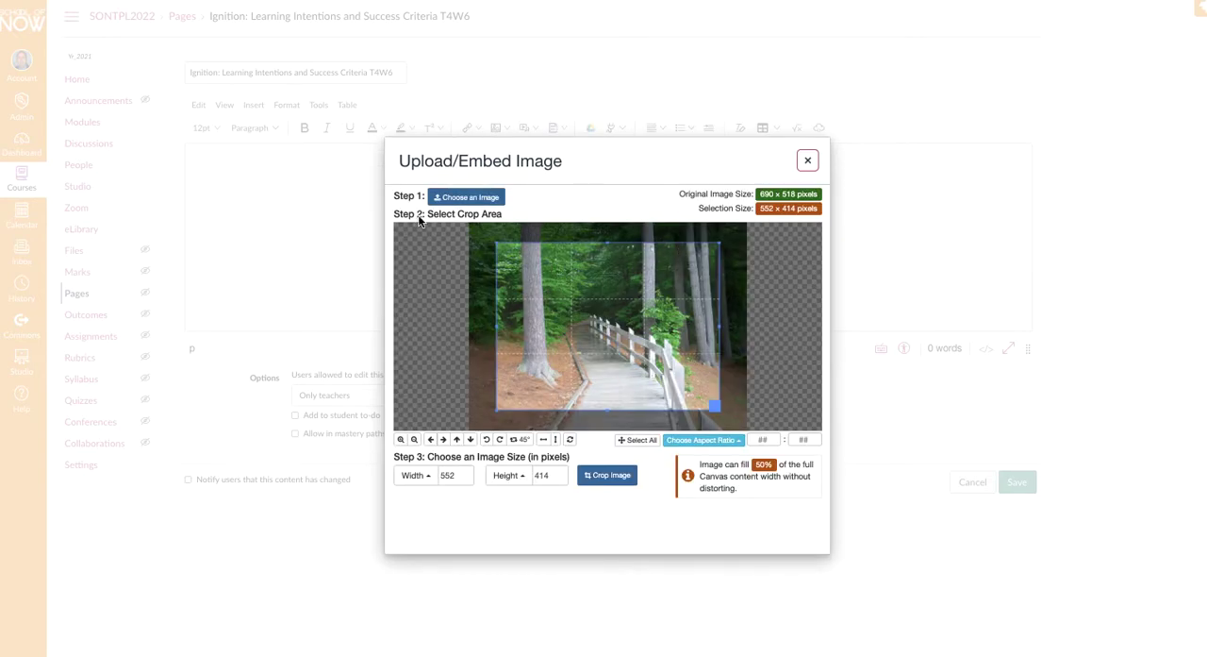
left_click(457, 200)
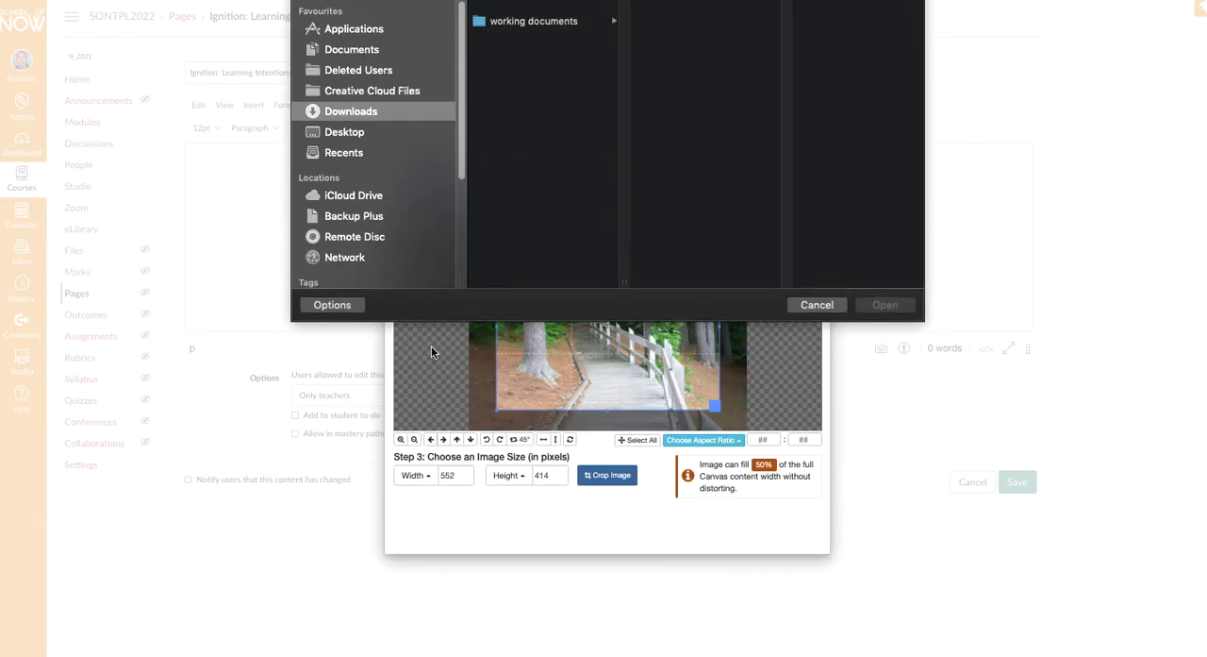
left_click(370, 134)
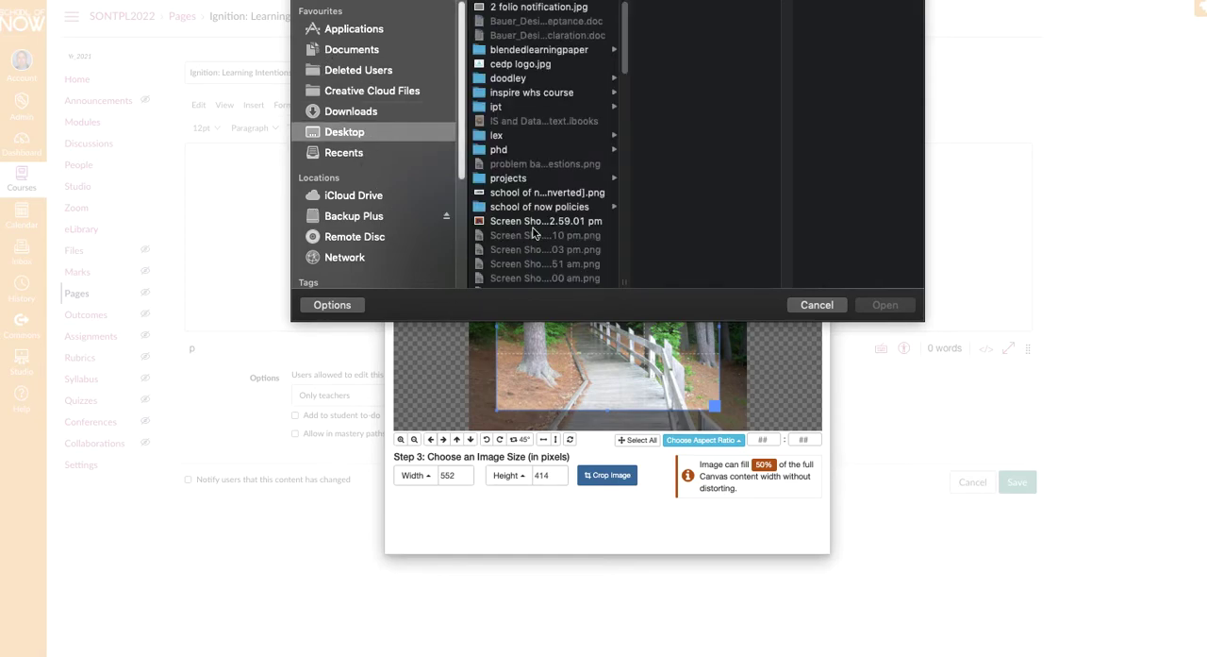
left_click(500, 150)
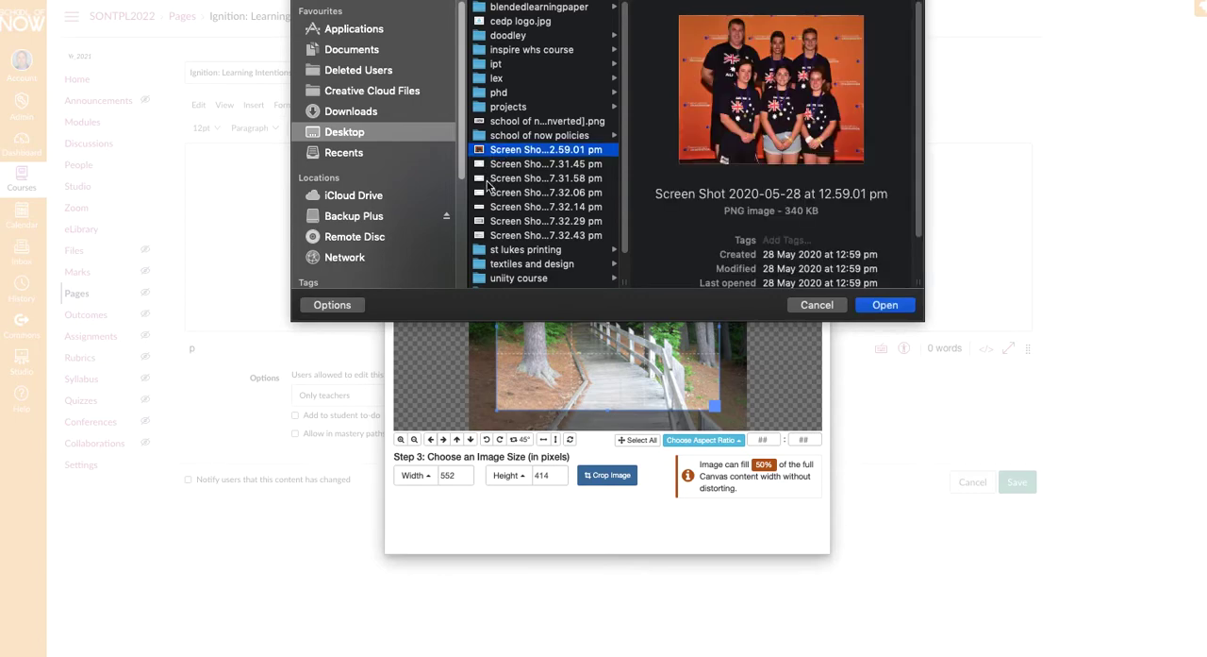
left_click(885, 305)
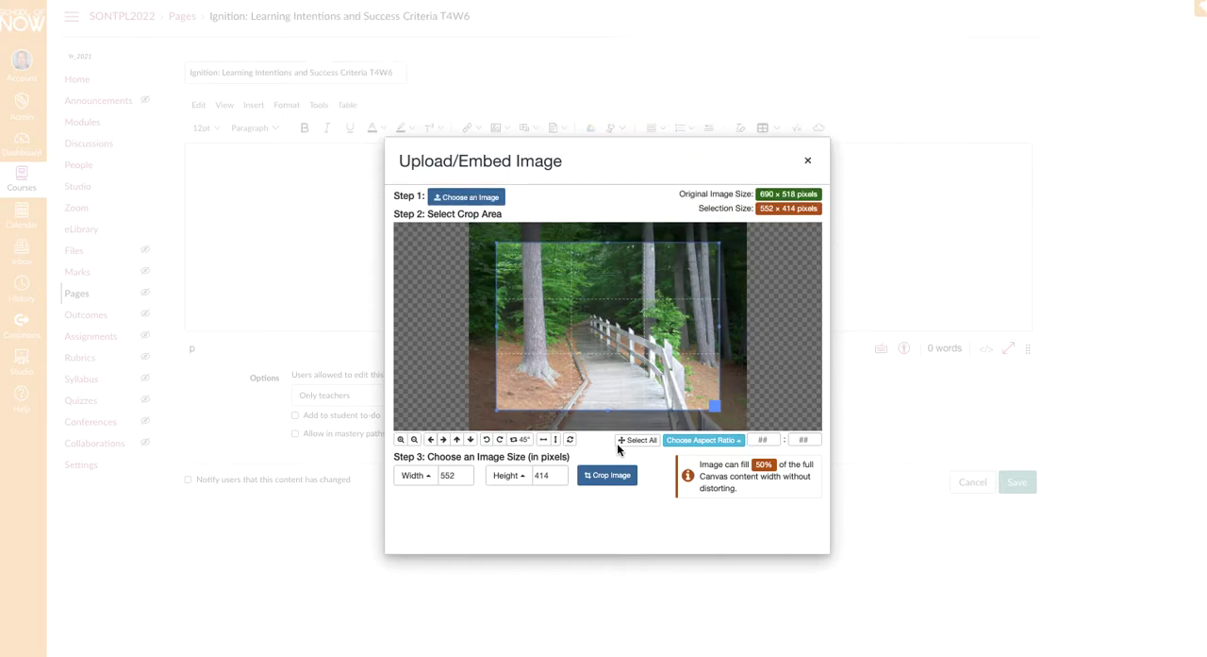
- Fit the whole 522 × 420 pixel image inside the crop area, crop it, and upload and embed it in the page
left_click(414, 439)
left_click(415, 439)
left_click(414, 438)
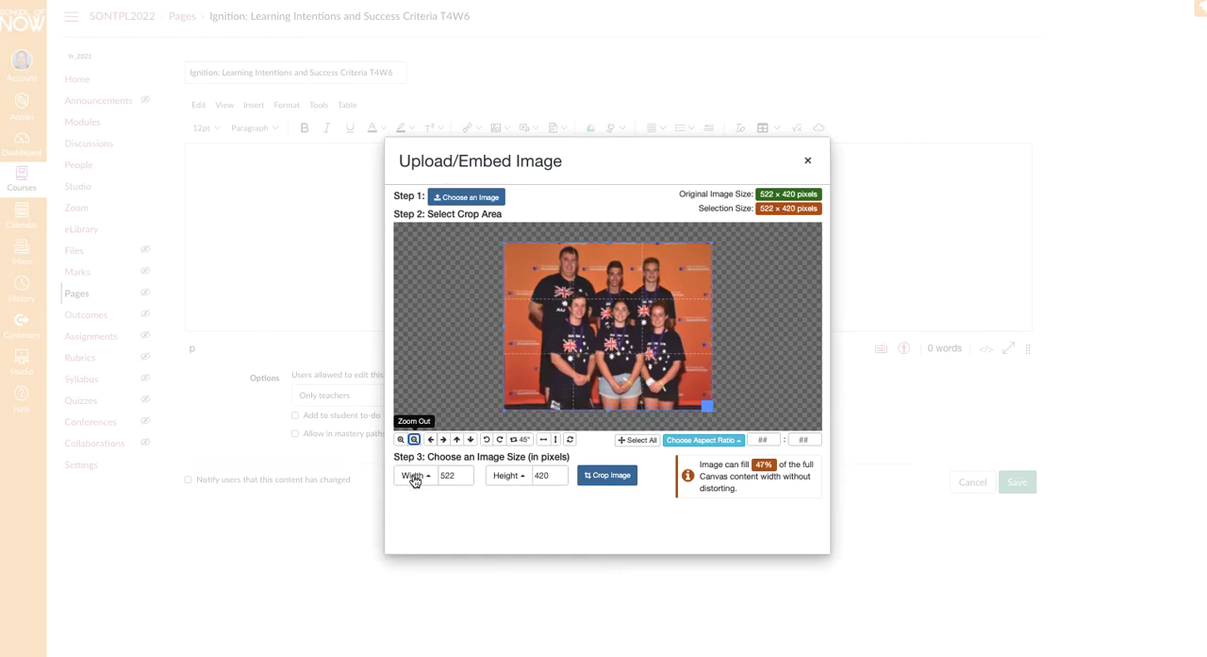
left_click(609, 476)
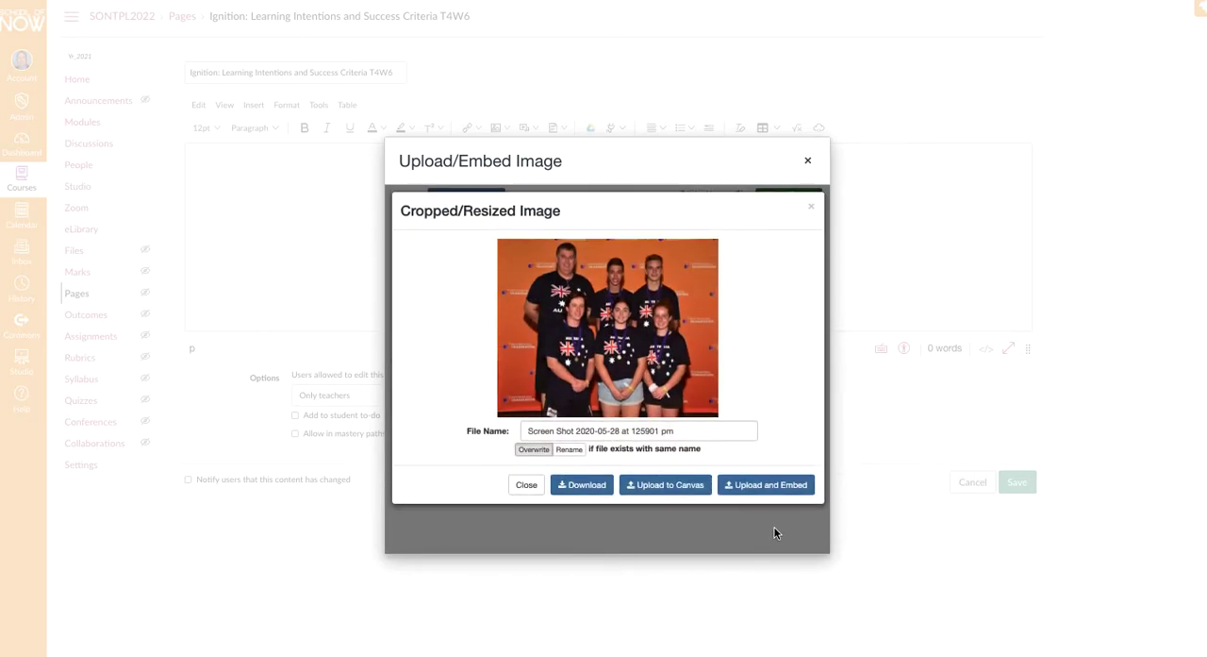
left_click(784, 485)
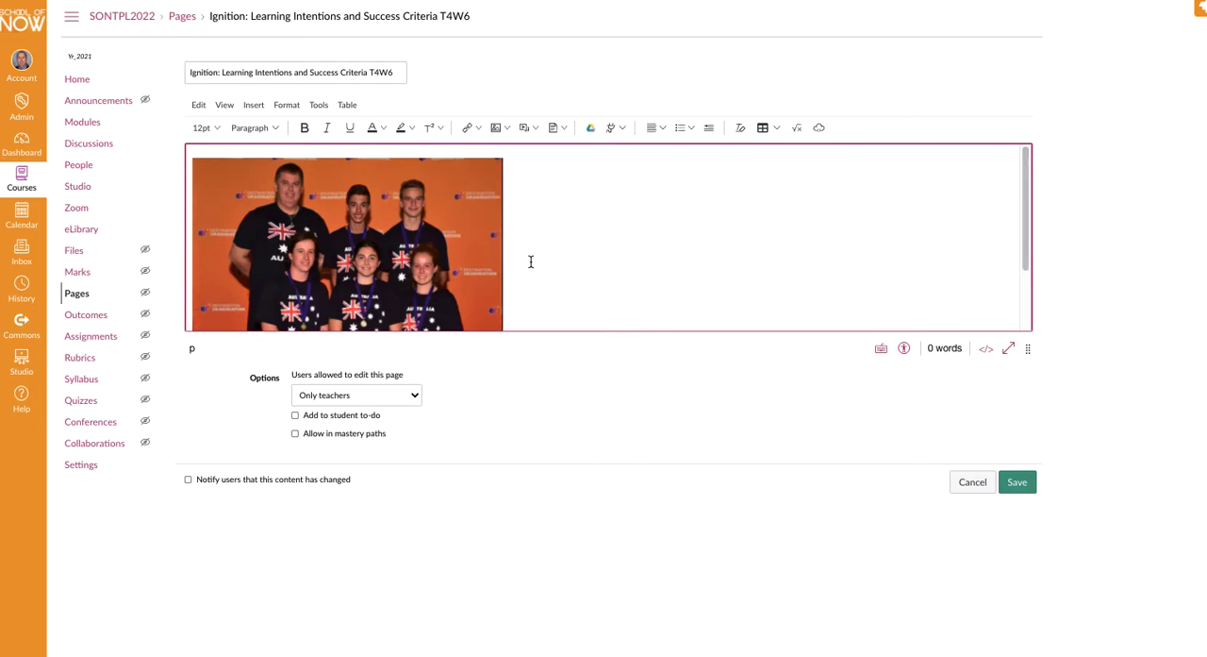
- Try center, right and left alignment on the embedded image
left_click(665, 129)
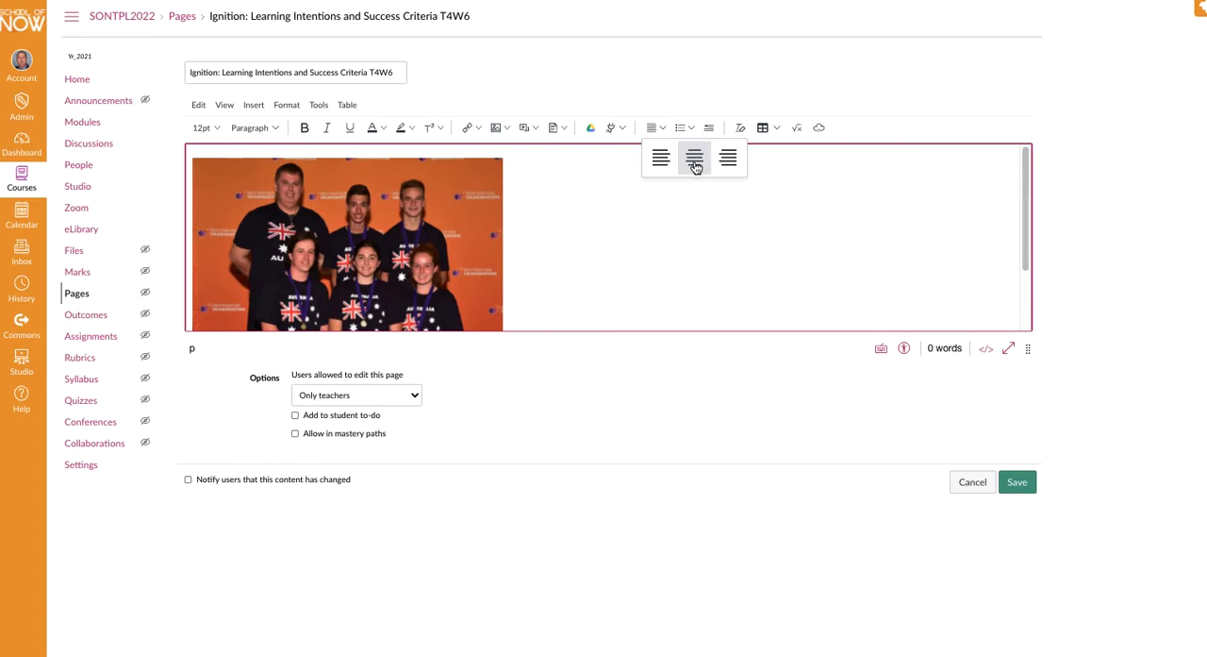
left_click(695, 157)
left_click(663, 129)
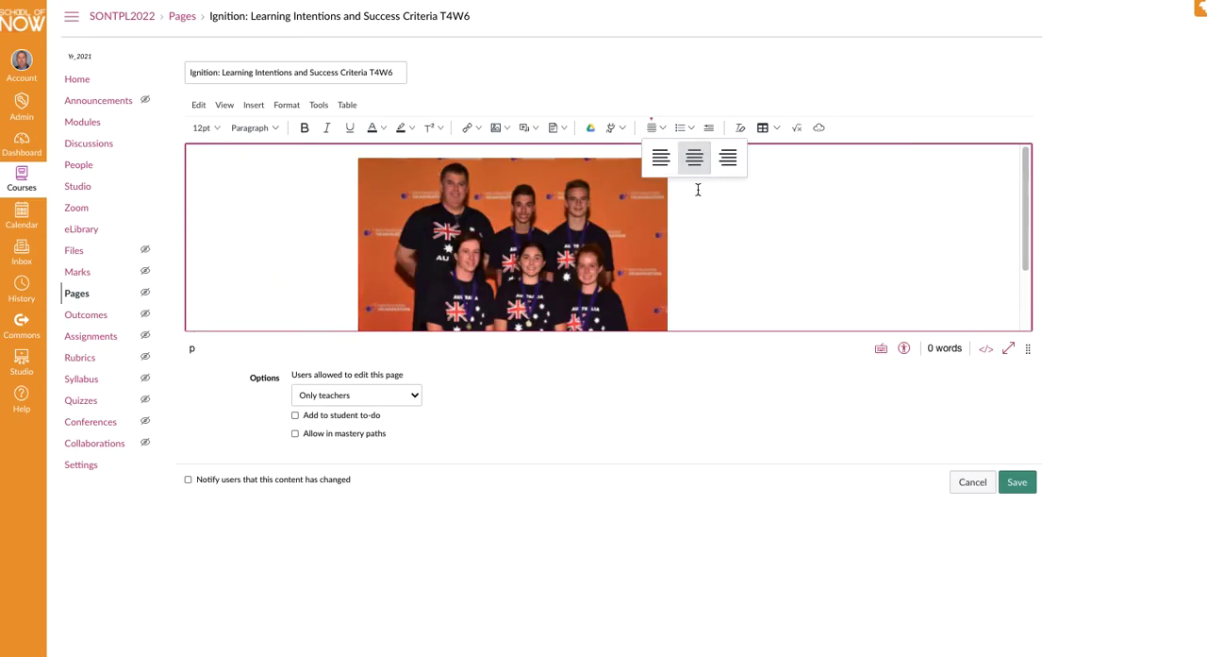
left_click(728, 161)
left_click(662, 128)
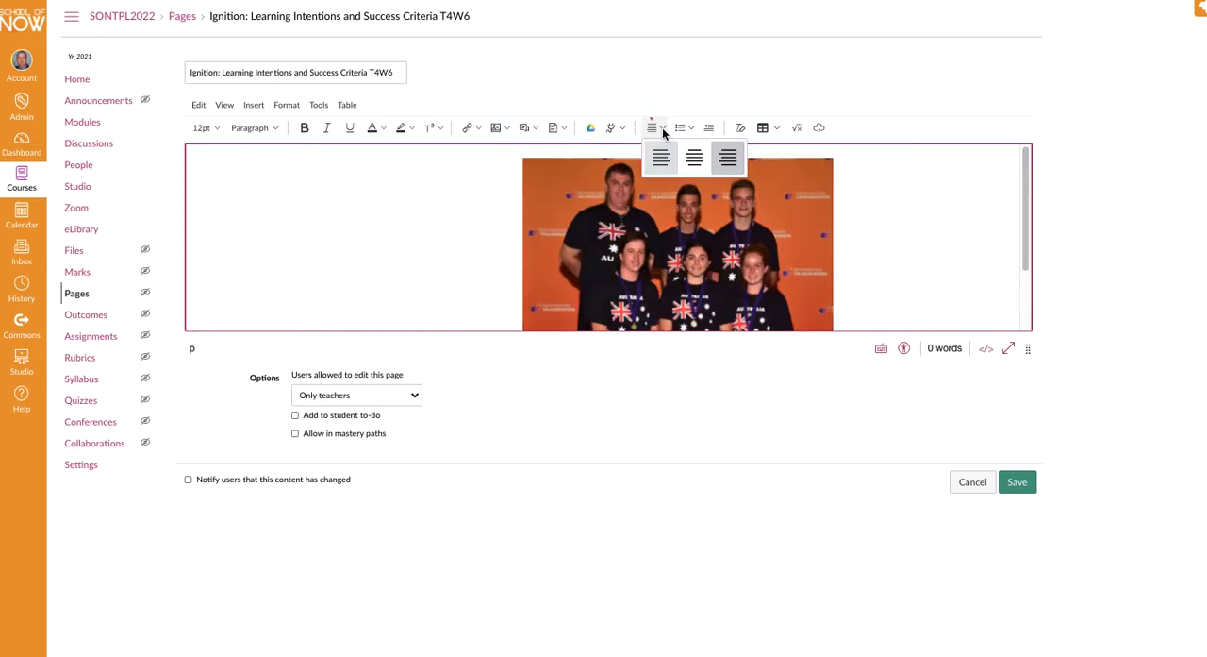
left_click(662, 157)
- Center-align the embedded image in the page body
left_click(663, 129)
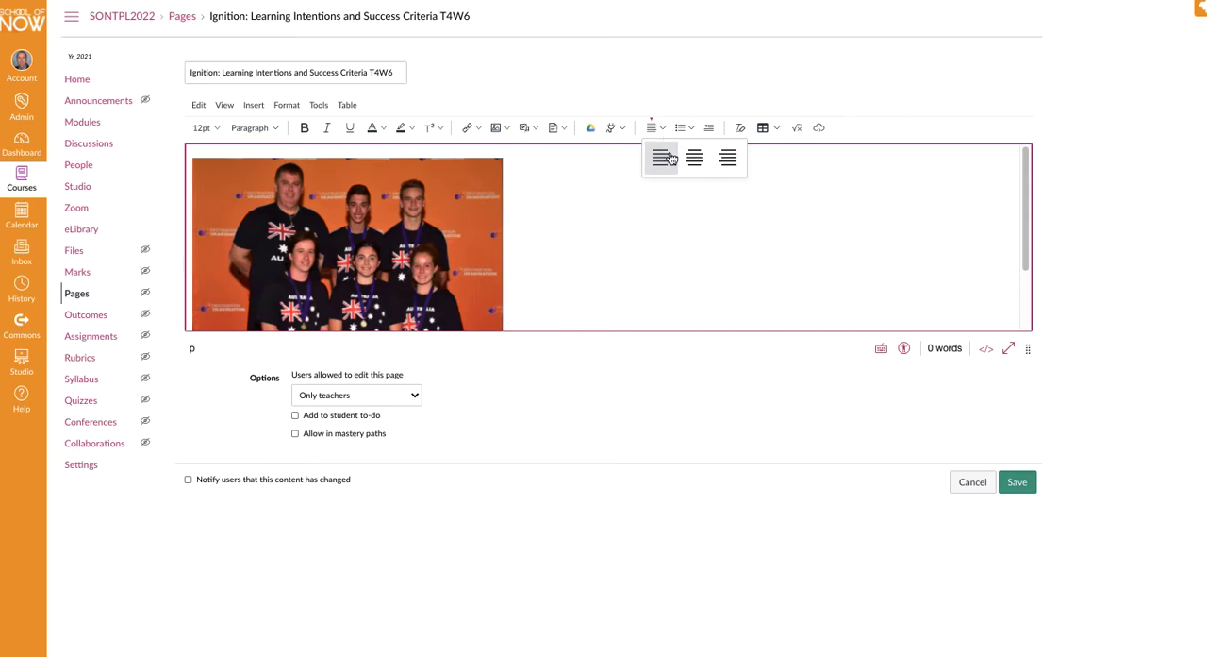
left_click(696, 158)
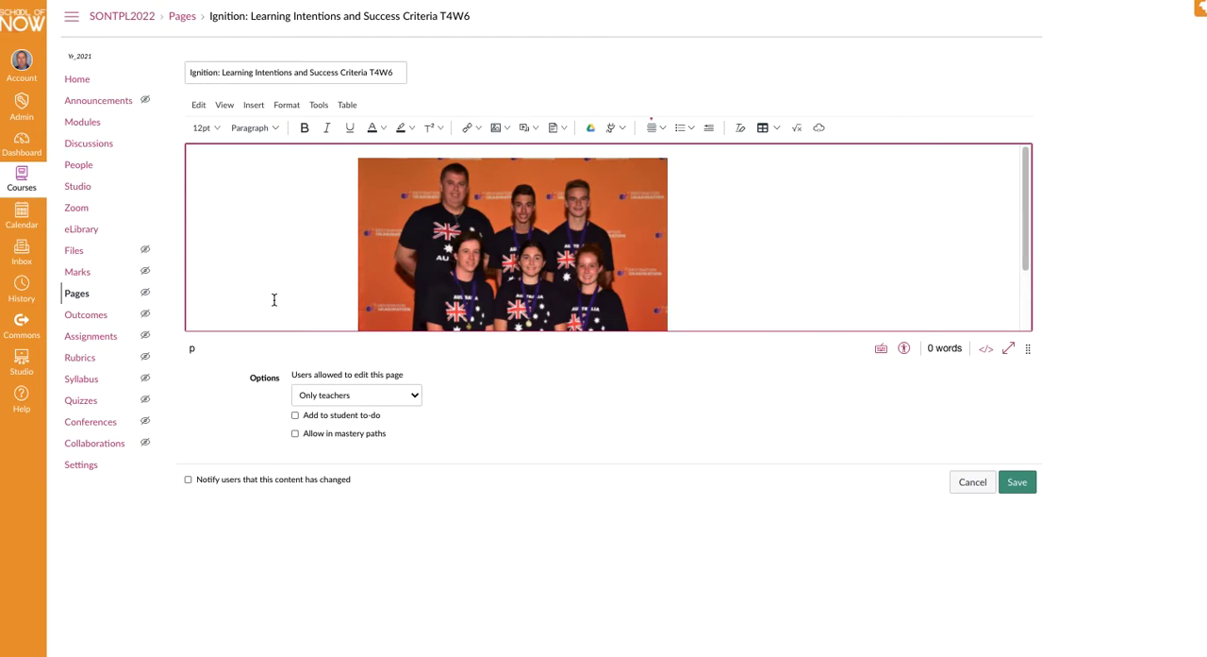
- Undo the image's alignment changes and its embedding until the page body is empty
left_click(198, 105)
mouse_move(224, 104)
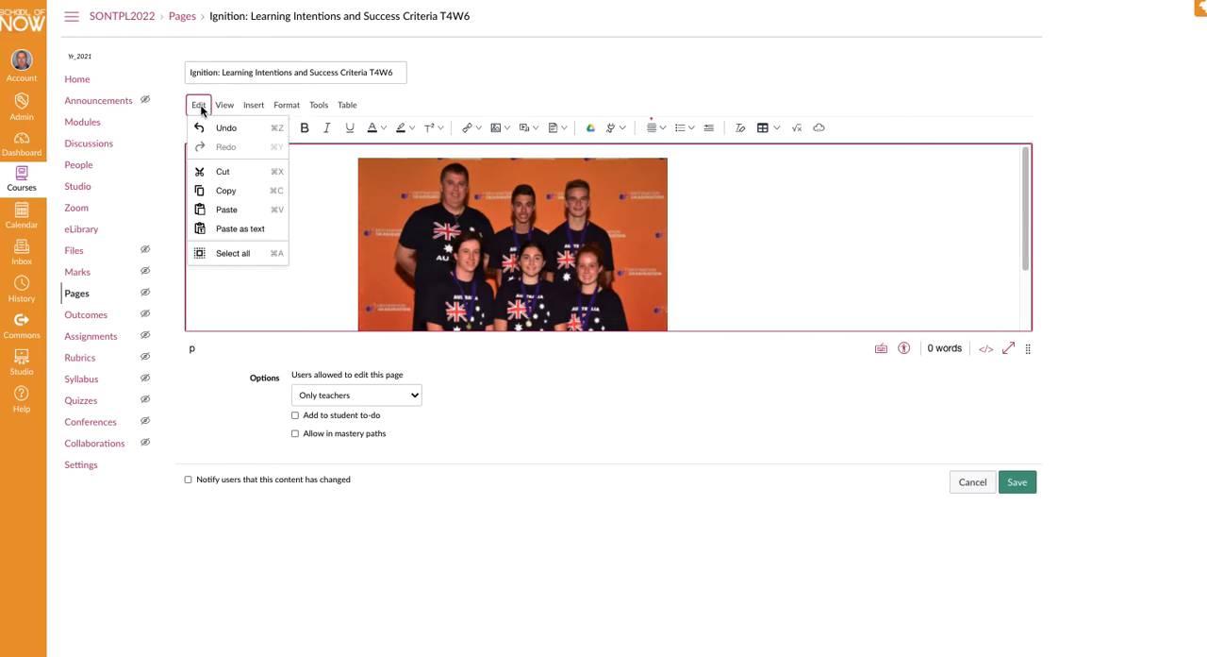
left_click(218, 126)
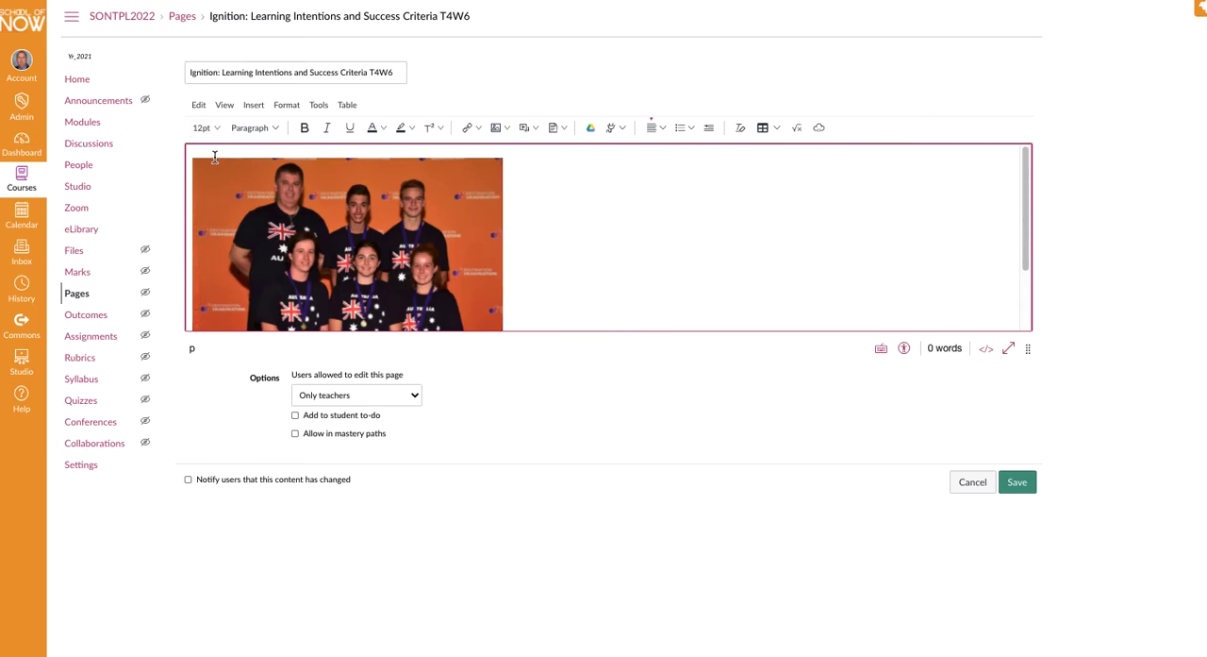
left_click(199, 105)
left_click(218, 127)
left_click(198, 105)
left_click(207, 127)
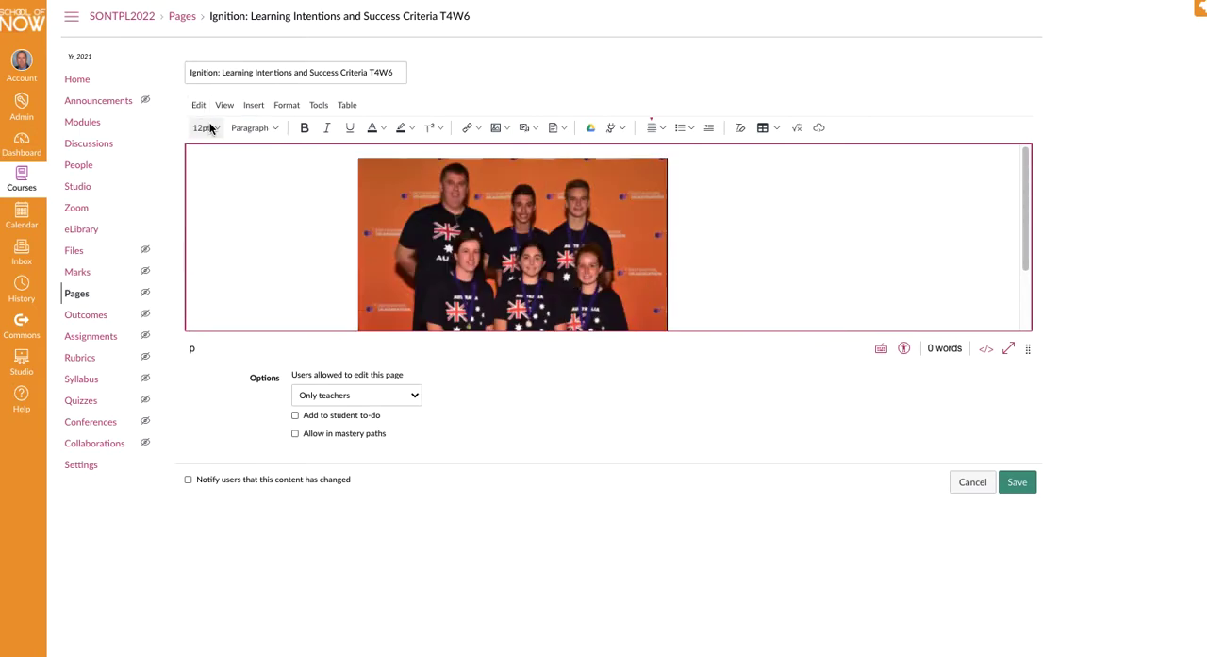
left_click(199, 105)
left_click(212, 128)
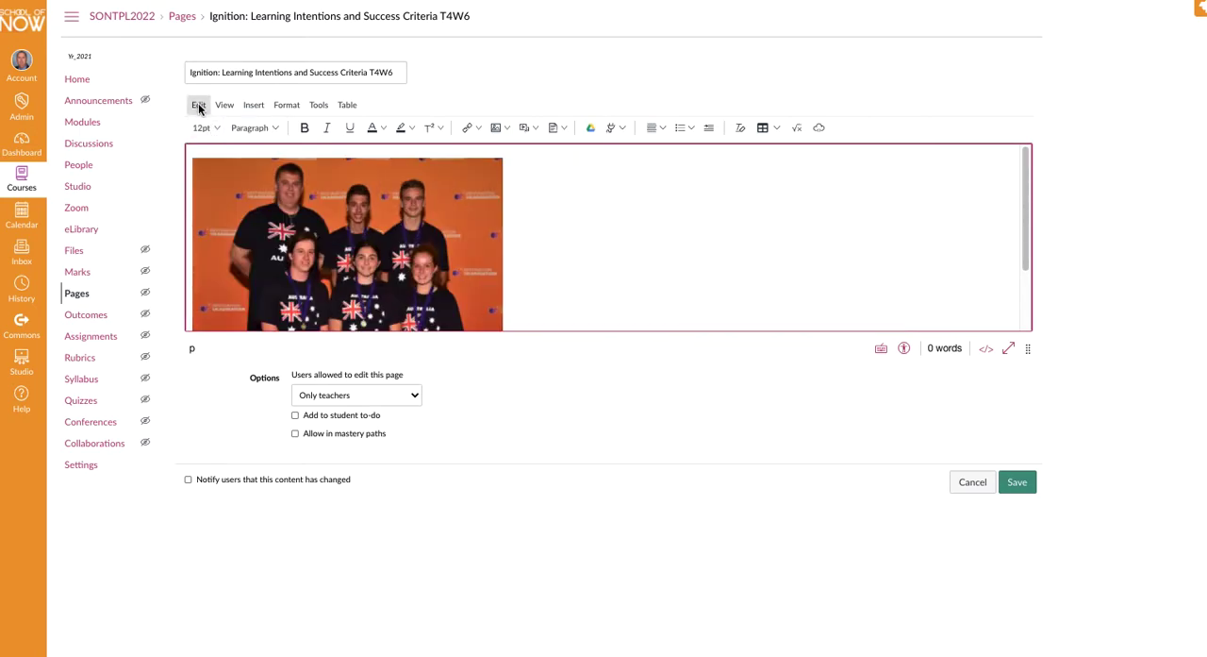
left_click(198, 105)
left_click(211, 126)
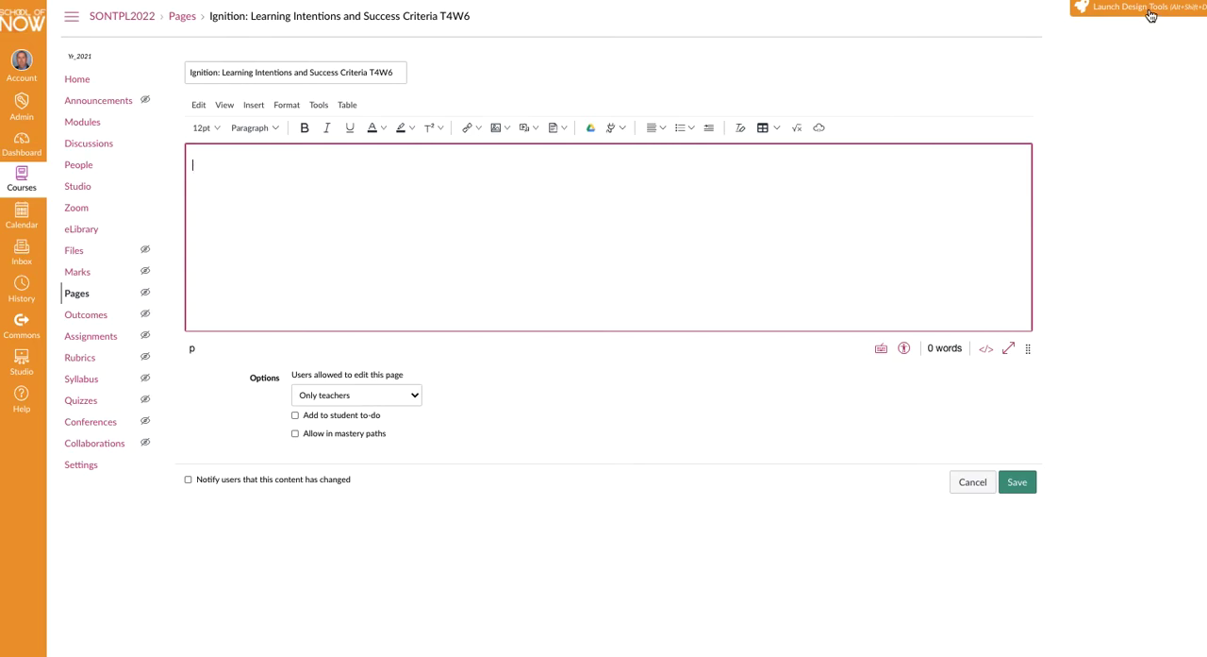
- Launch Design Tools and copy the Ignition template from the SON Template Pages into the page
left_click(1150, 11)
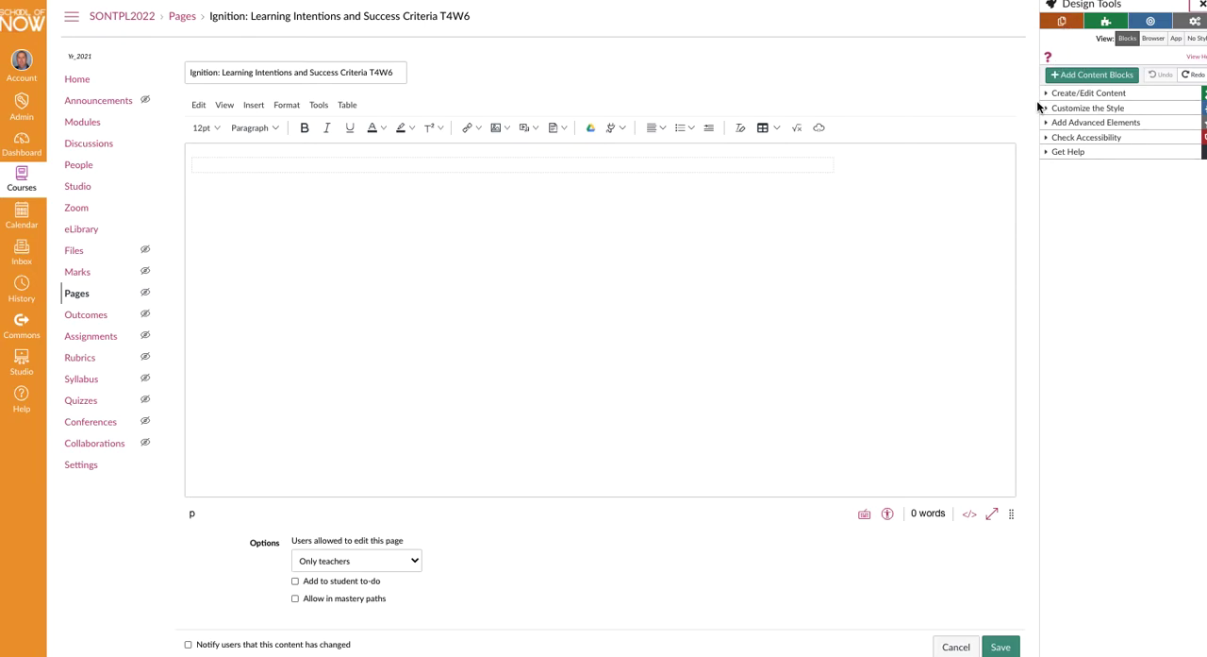
left_click(1064, 22)
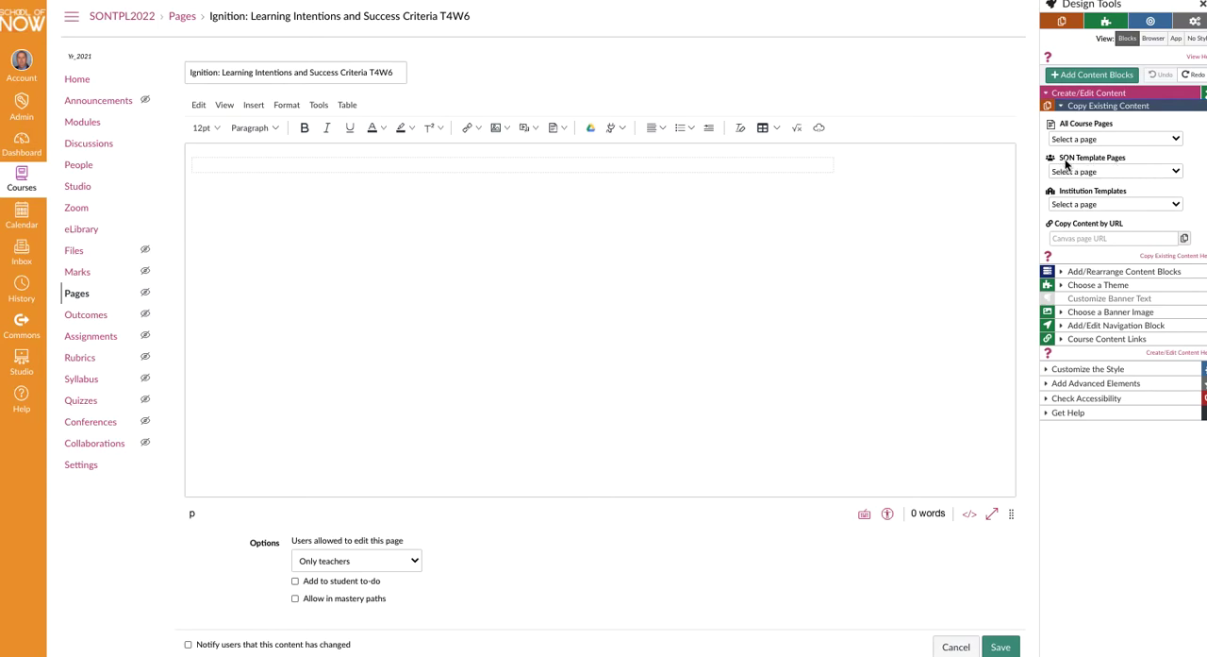
left_click(1178, 173)
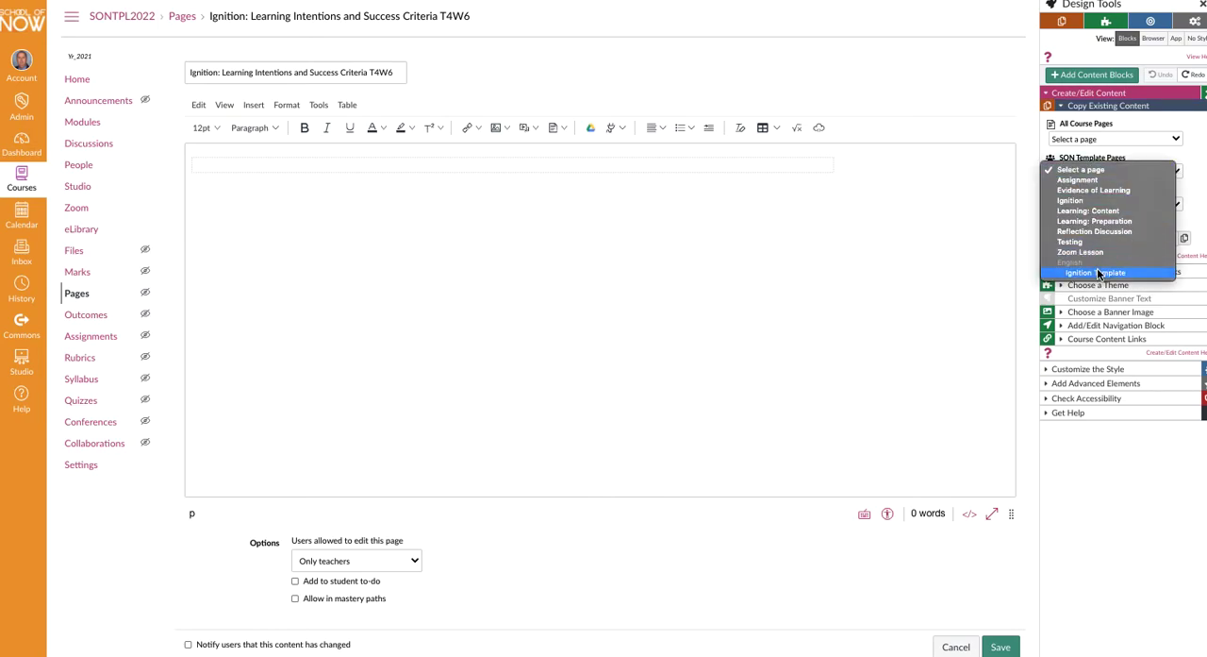
left_click(1073, 201)
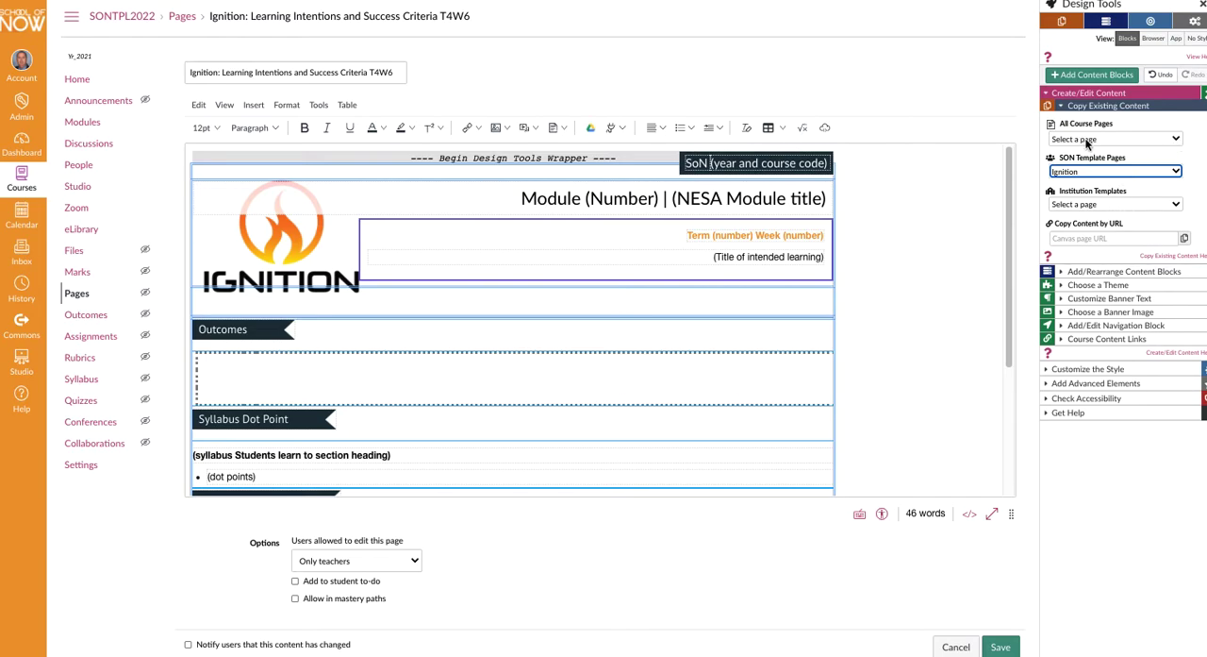
- Replace the page content with a copy of the course's existing Term 4 Week 4 Ignition: Learning Intentions page
left_click(1176, 141)
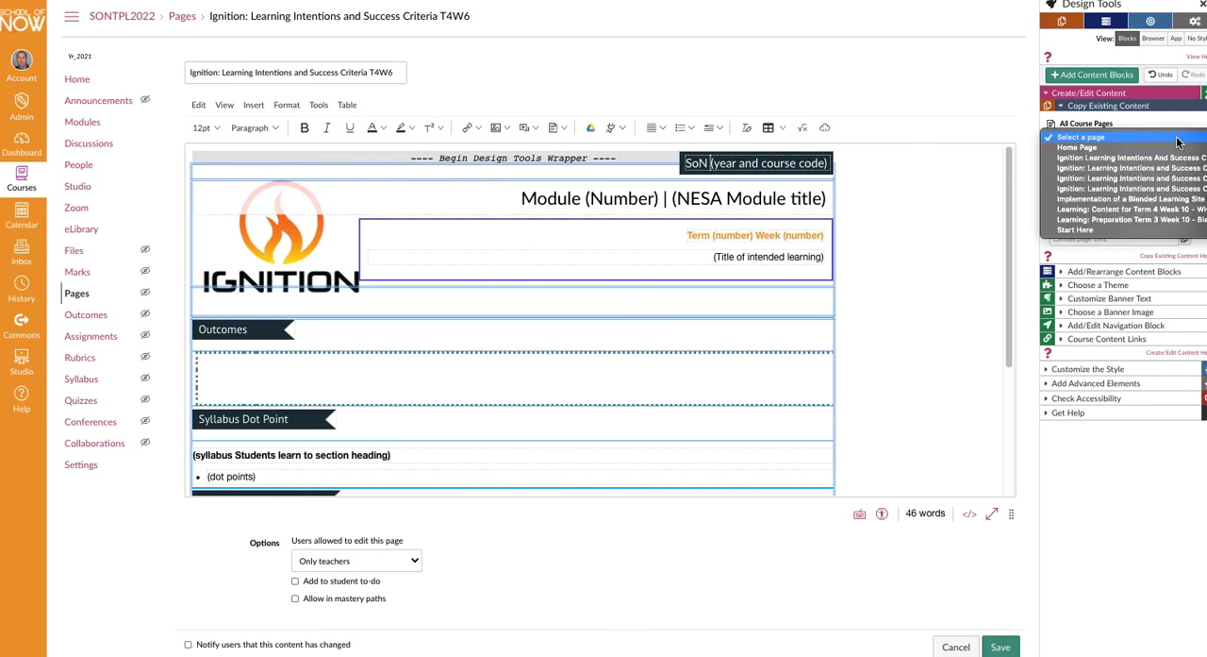
left_click(1128, 168)
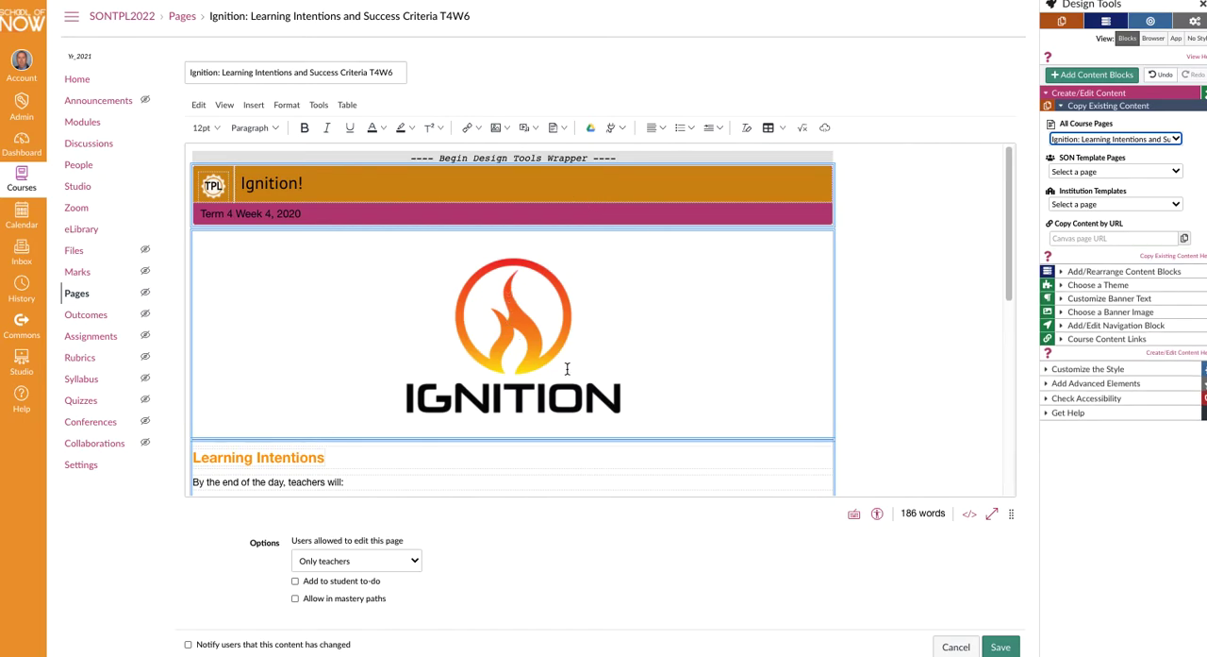
scroll(586, 371, "down", 5)
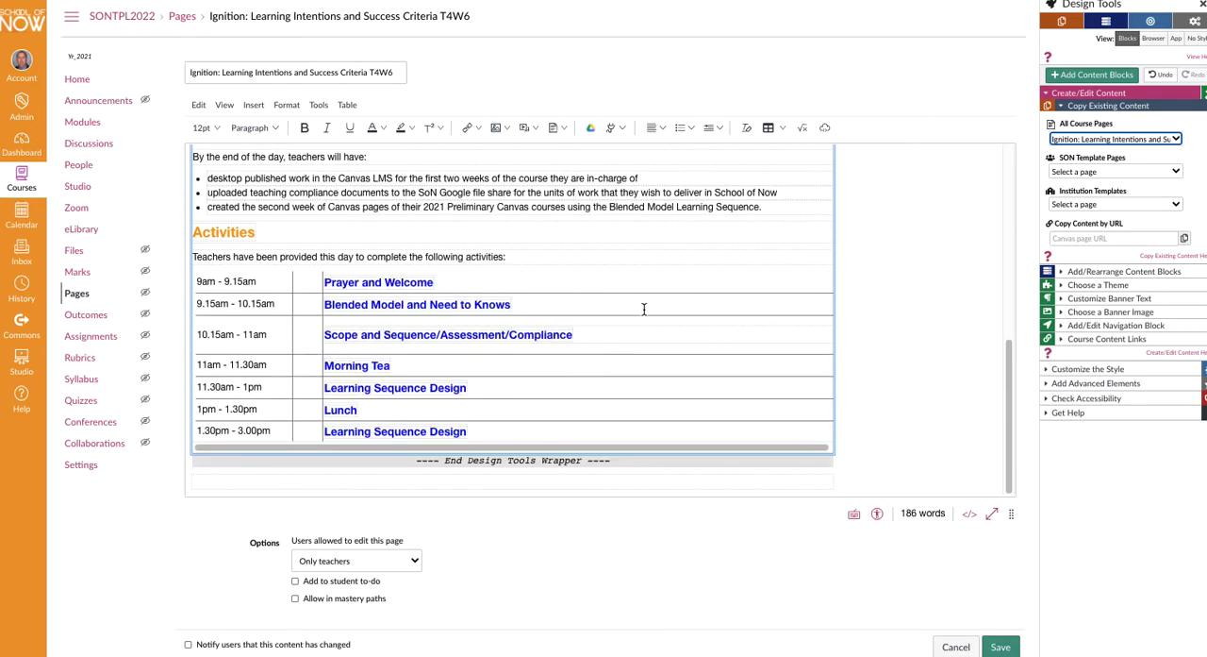
- Change the week number in the banner subtitle to 6
scroll(642, 312, "up", 6)
left_click(267, 213)
key("BackSpace")
type("6")
- Review the copied page's sections and the theme, banner text and banner image options in Design Tools
scroll(331, 375, "down", 5)
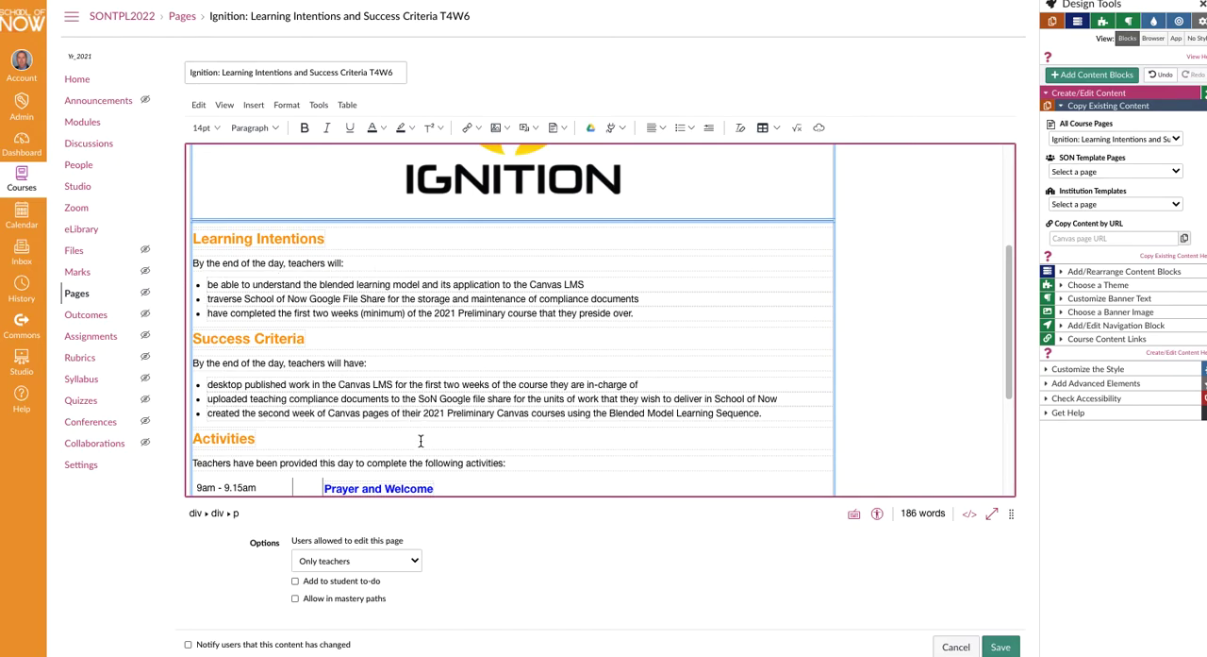
scroll(527, 460, "down", 1)
scroll(538, 396, "up", 5)
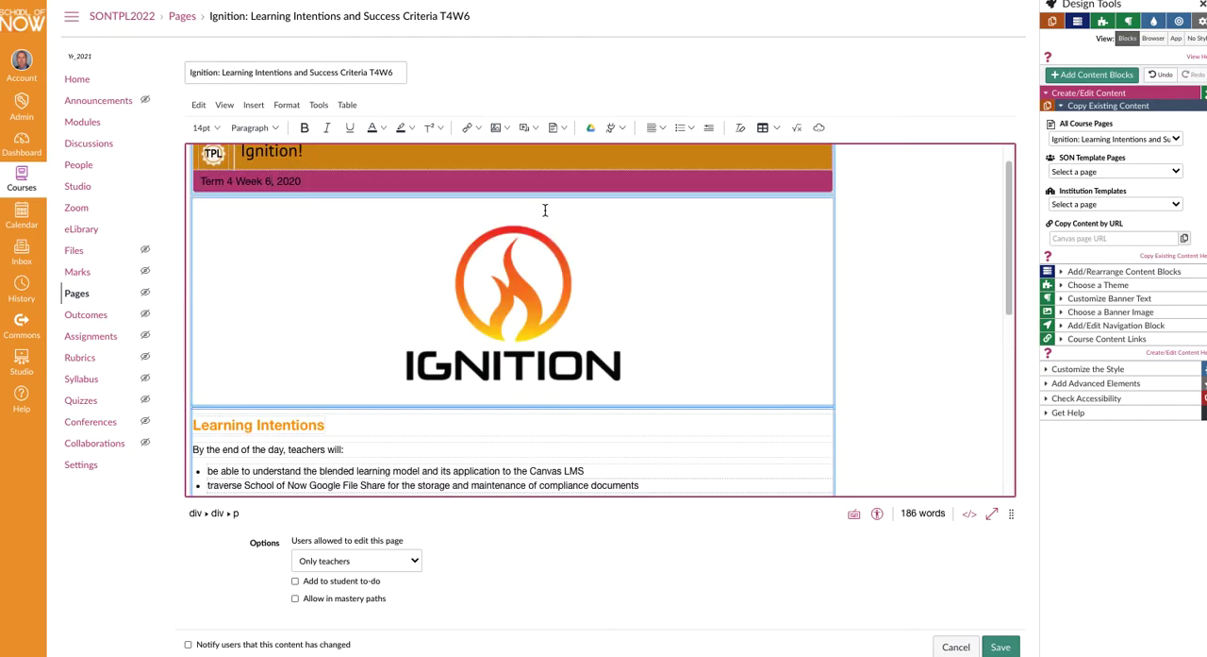
scroll(426, 280, "up", 1)
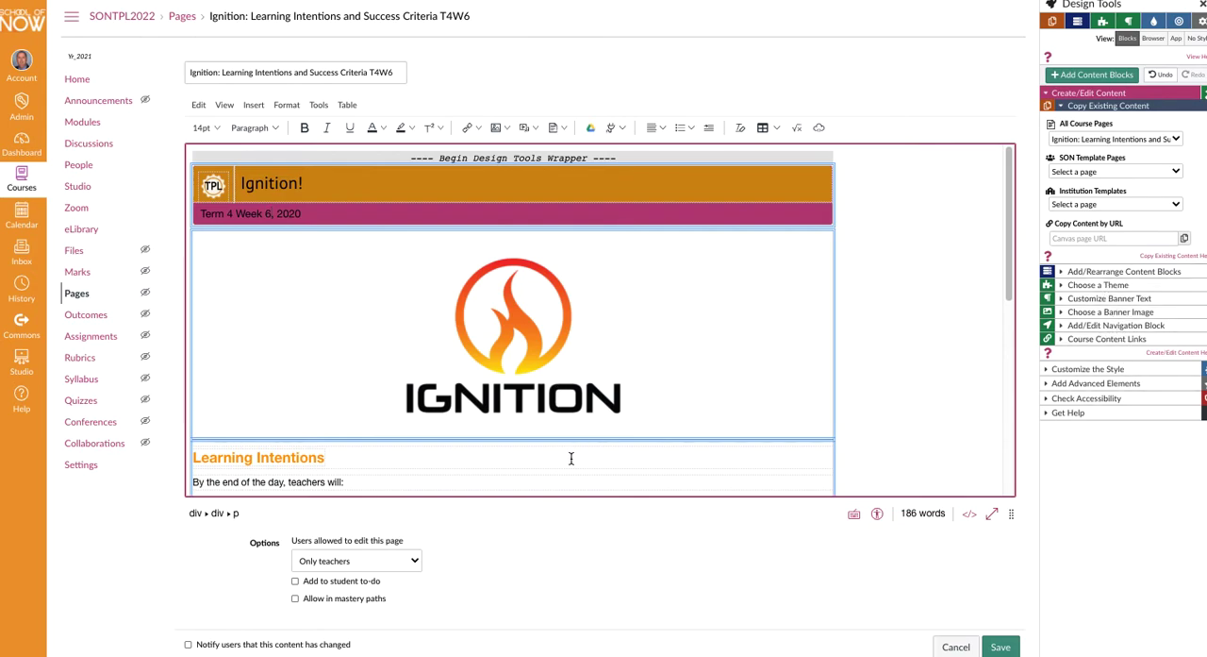
scroll(555, 415, "down", 1)
scroll(555, 415, "up", 1)
left_click(1090, 288)
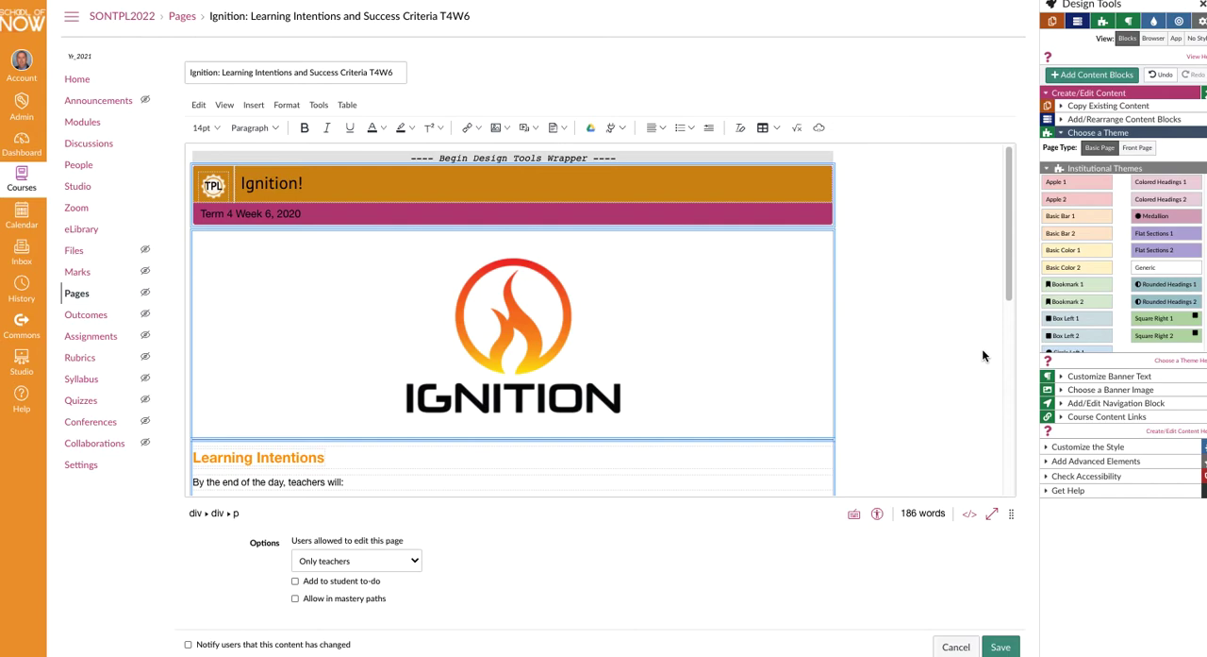
left_click(1076, 376)
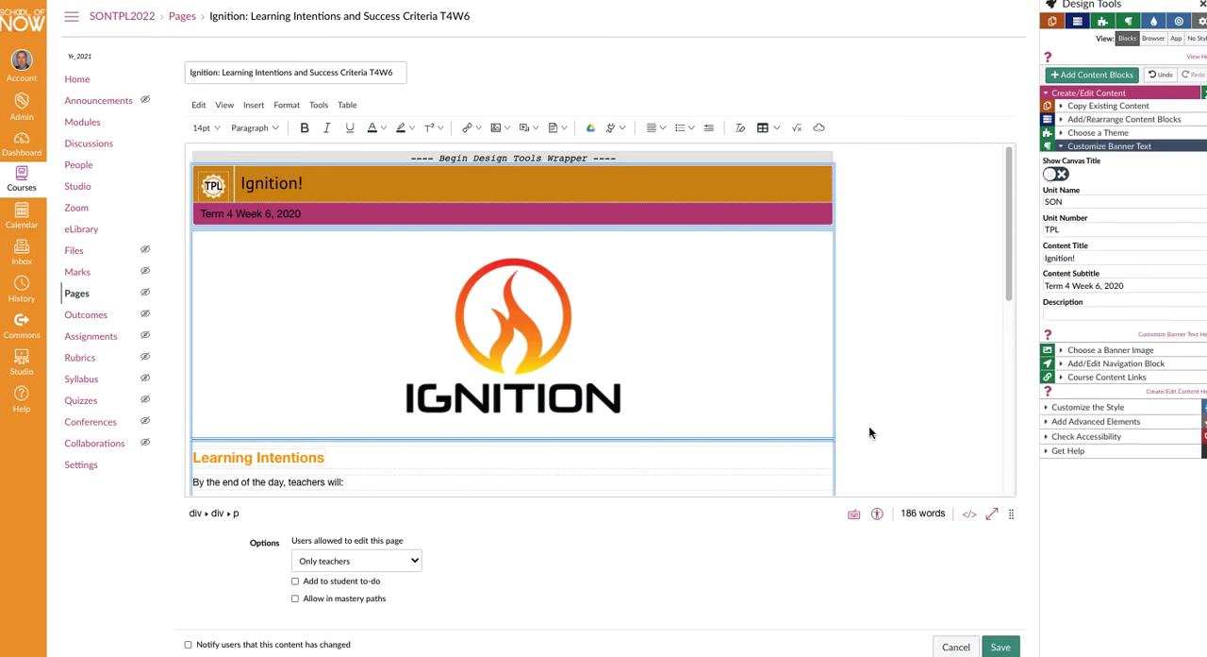
left_click(1099, 350)
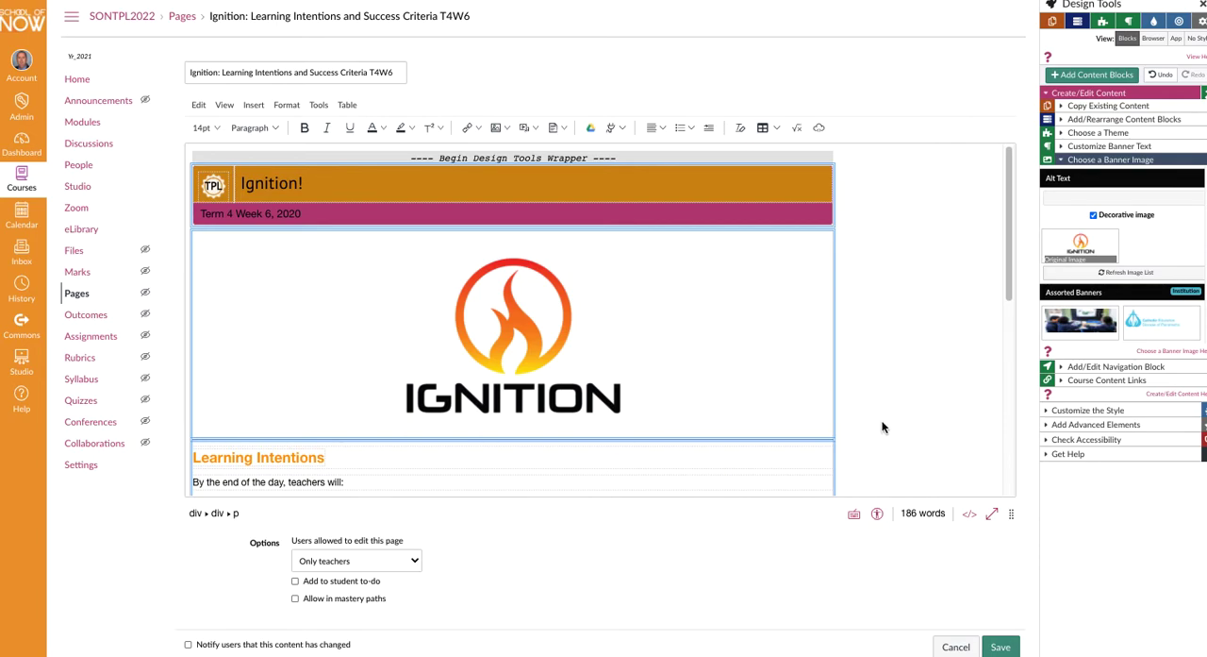
- Save the page and look over its content in the student view of the page
scroll(881, 426, "down", 3)
left_click(1000, 646)
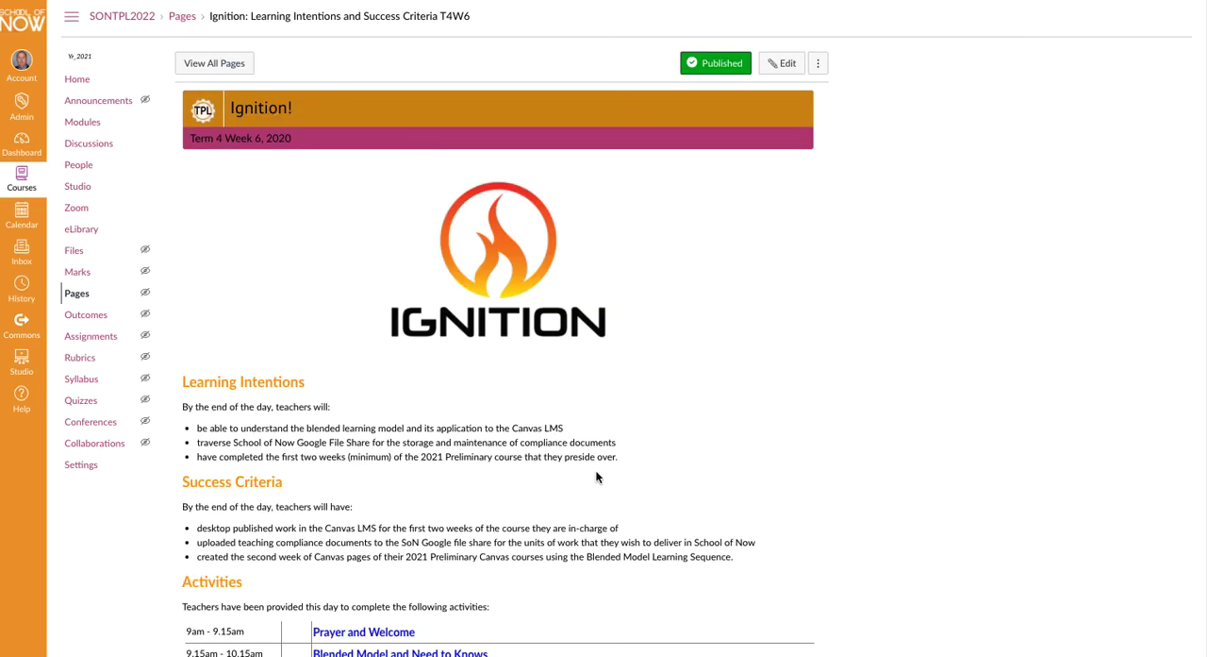
scroll(615, 455, "down", 1)
- Reopen Ignition: Learning Intentions and Success Criteria T4W6 from the SON:TPL - Term 4 Week 6 module for editing
left_click(82, 100)
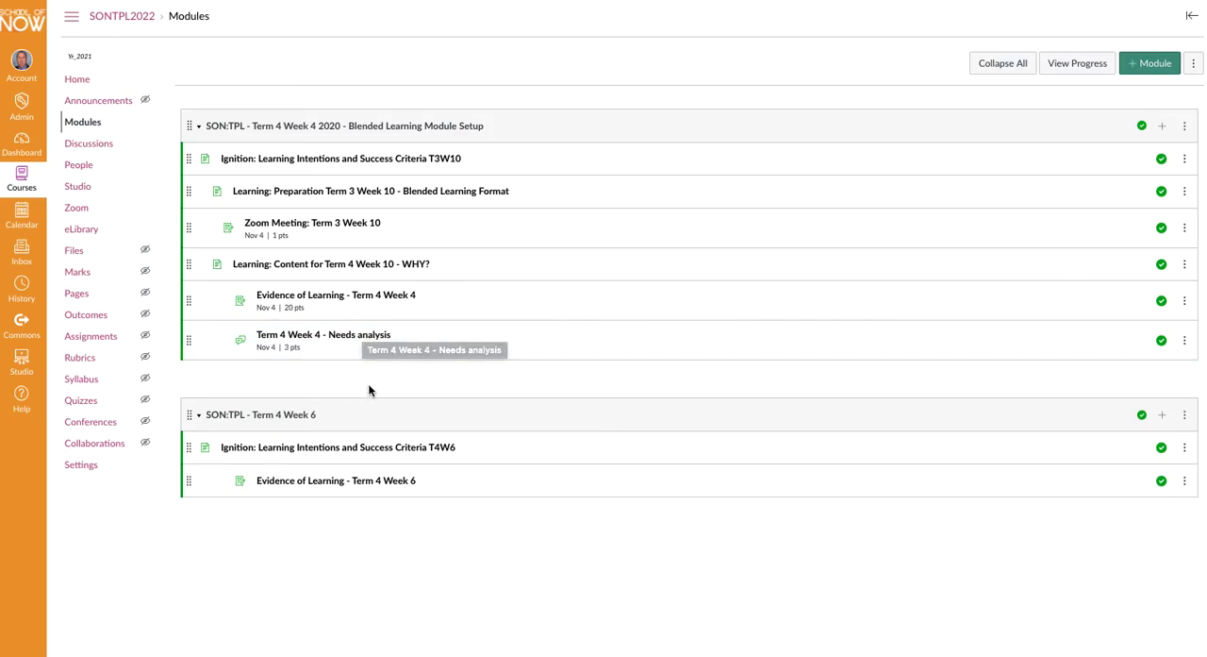
left_click(332, 449)
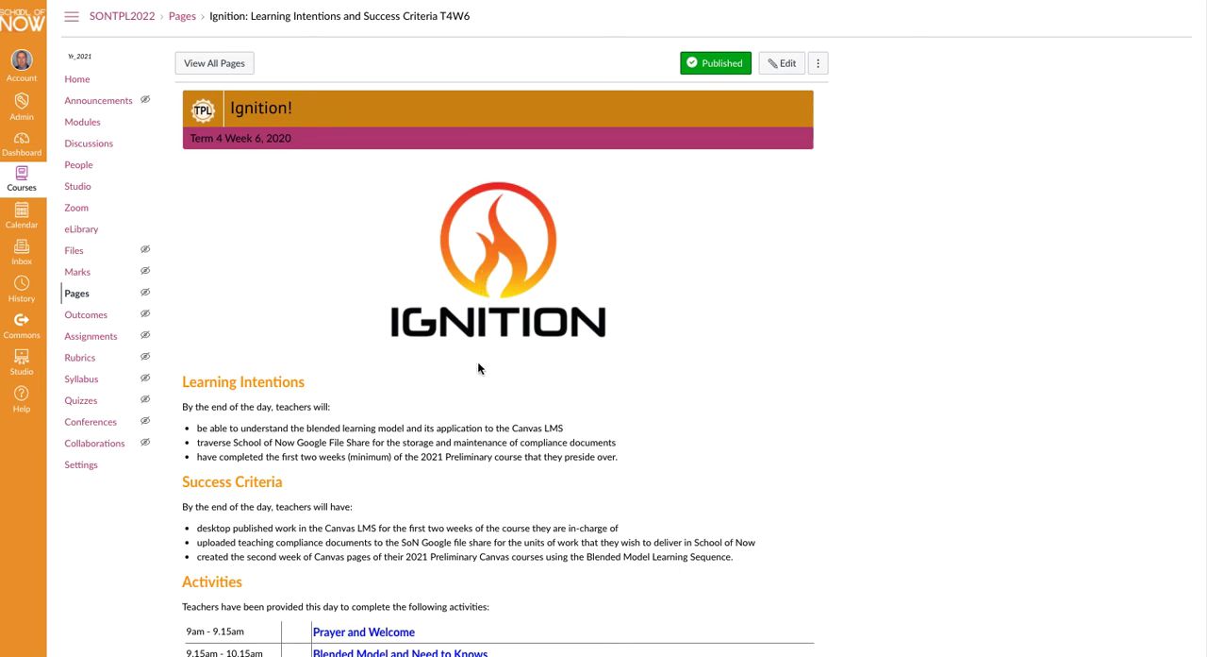
scroll(318, 359, "down", 2)
scroll(321, 349, "up", 2)
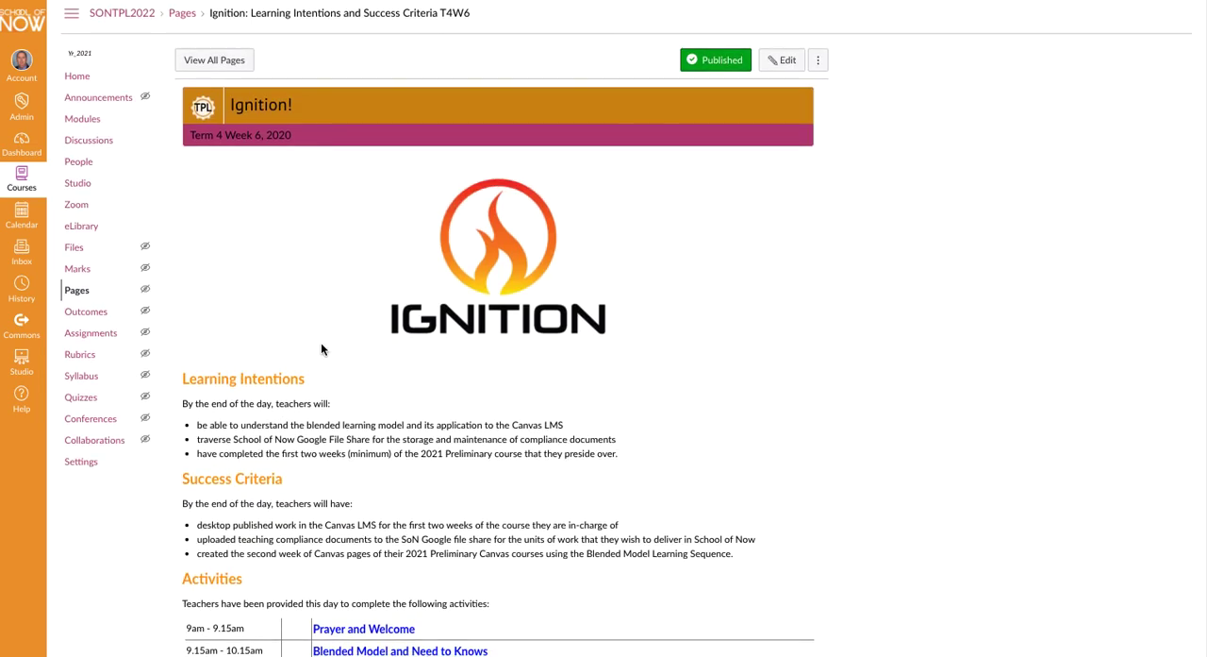
left_click(783, 62)
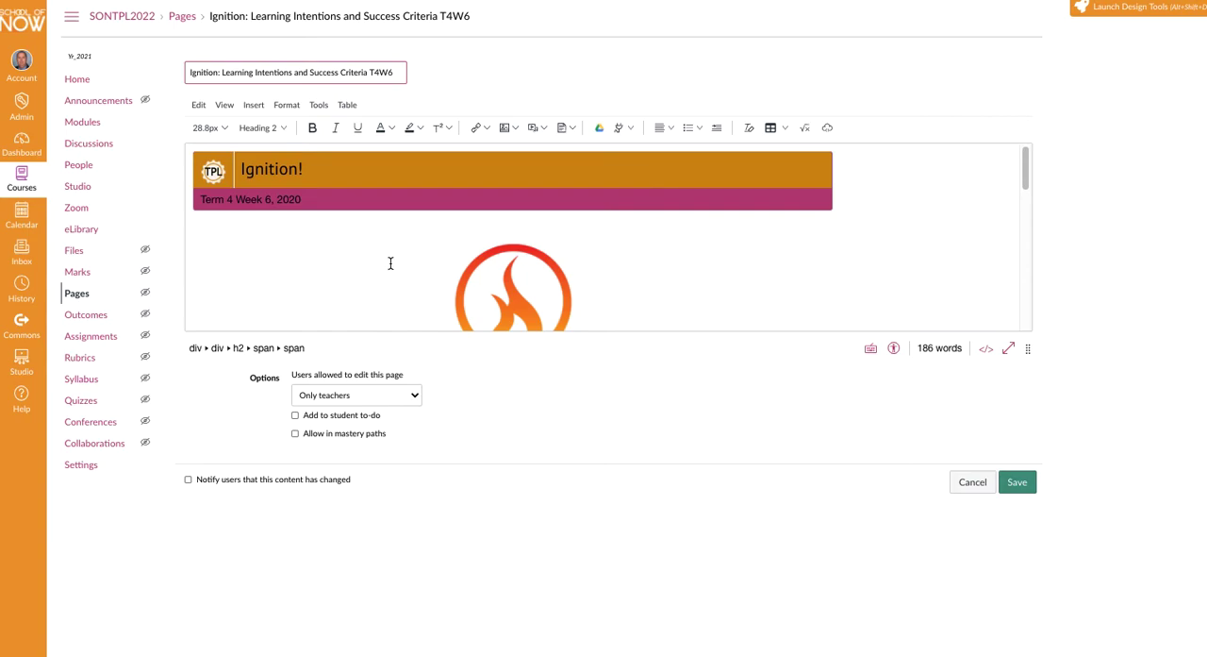
- Format "By the end of the day, teachers will:" under Learning Intentions as 24pt, bold and red
scroll(396, 269, "down", 5)
scroll(398, 276, "down", 3)
left_click_drag(346, 186, 193, 187)
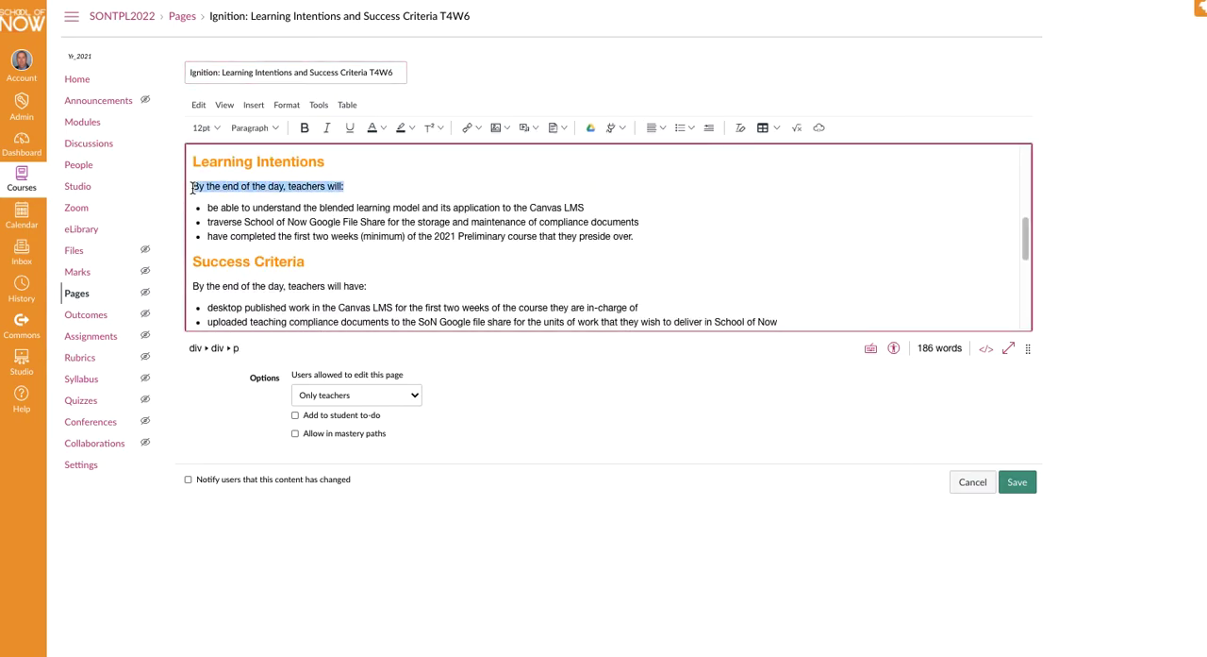
left_click(202, 128)
left_click(207, 246)
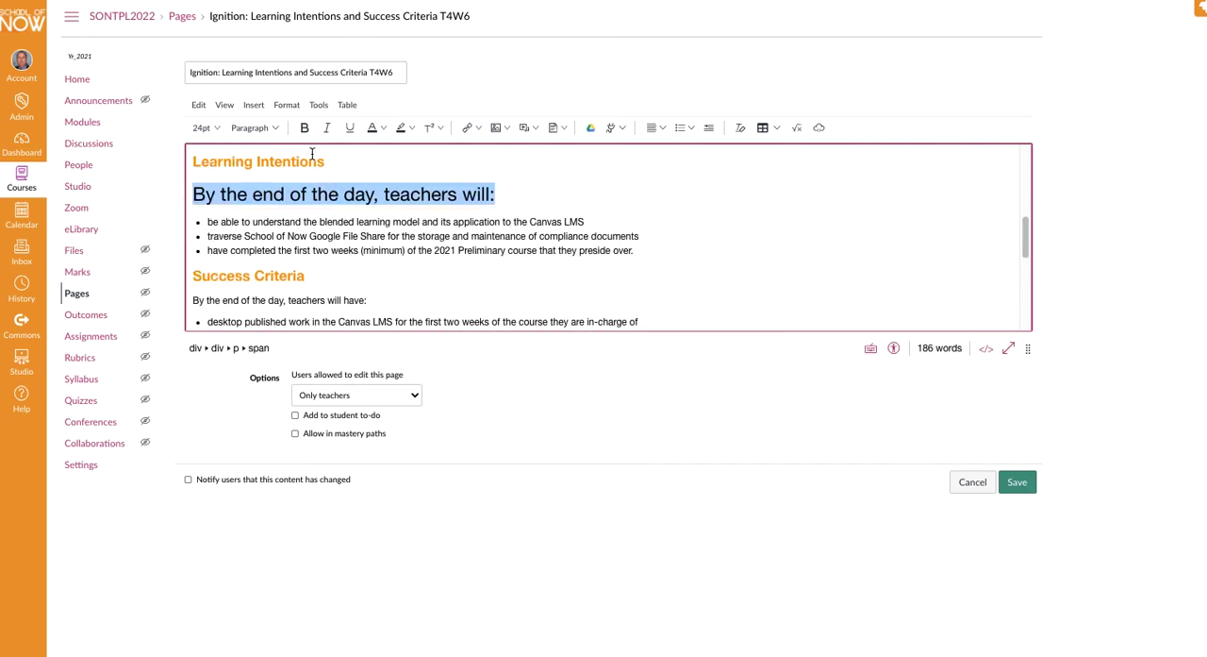
left_click(304, 127)
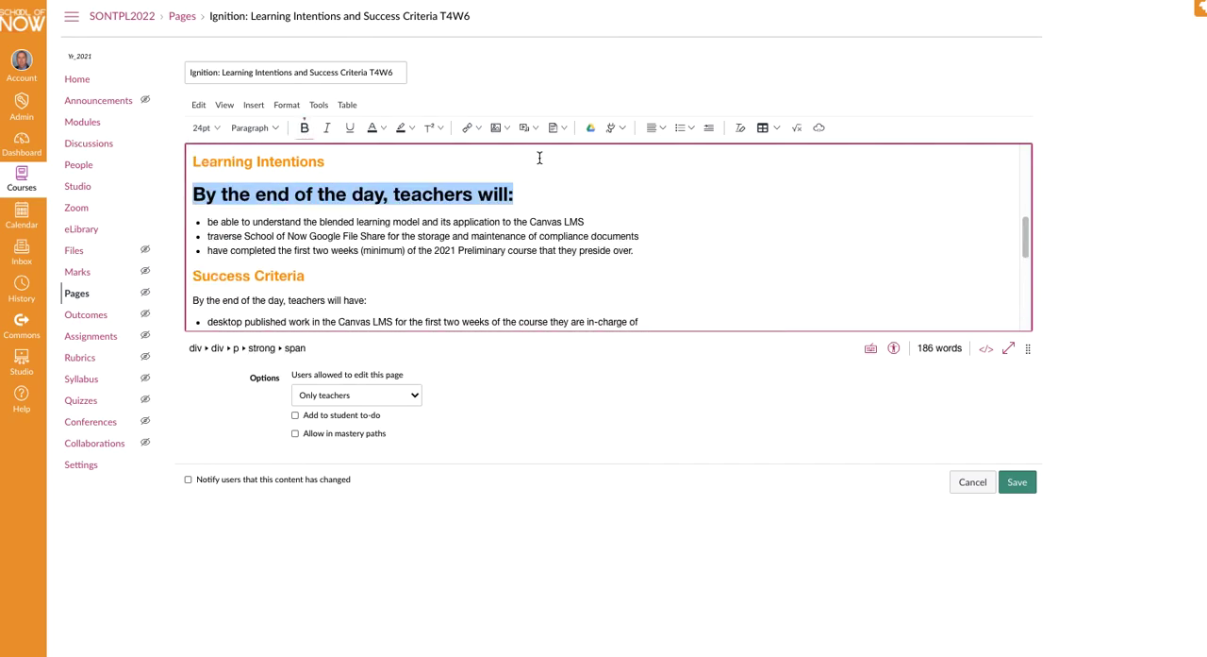
left_click(390, 131)
left_click(401, 176)
left_click(727, 238)
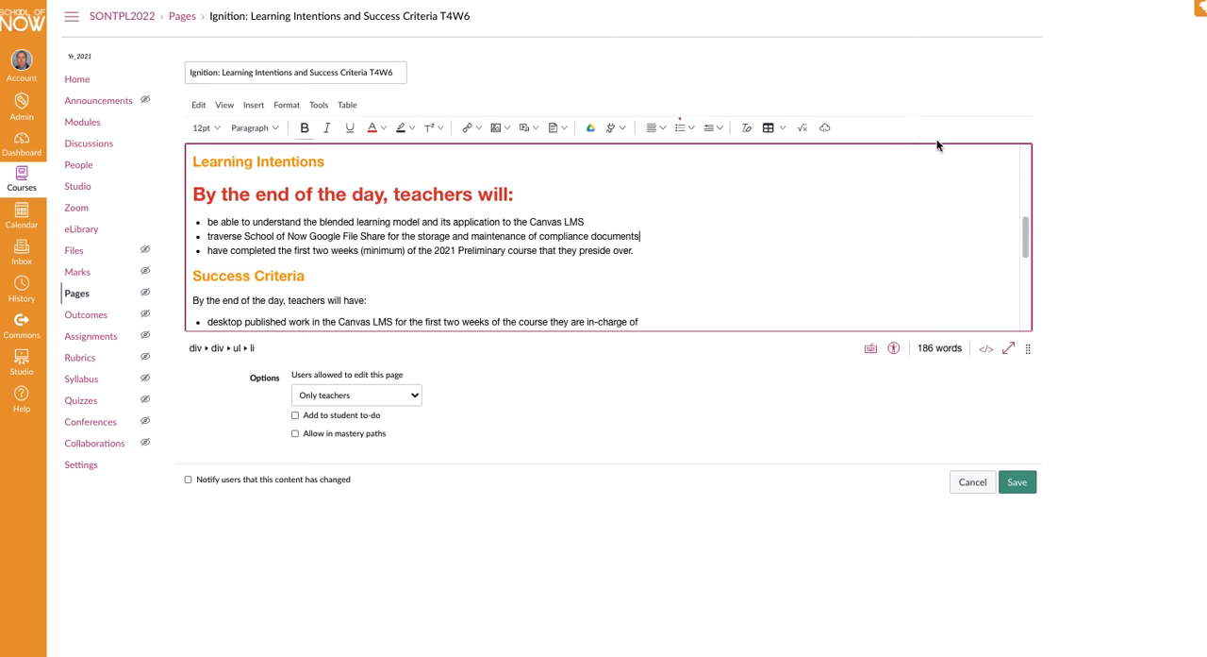
- Launch Design Tools and replace the page content with the Zoom Lesson template from the SON Template Pages
left_click(1162, 10)
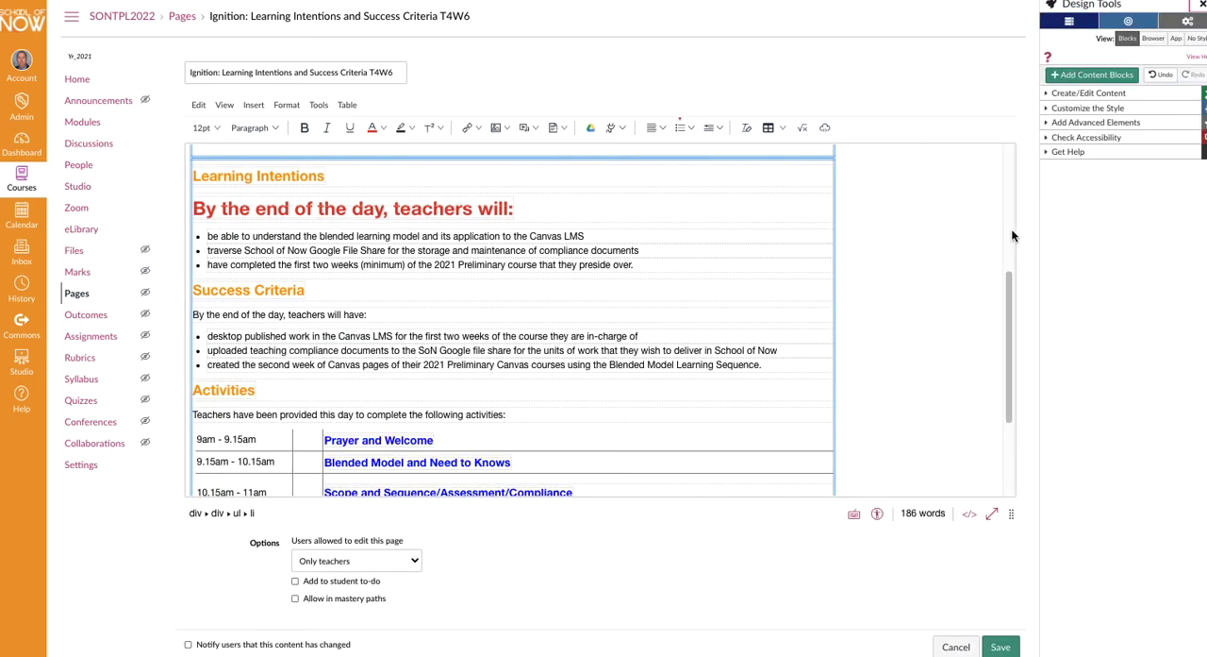
left_click(1068, 96)
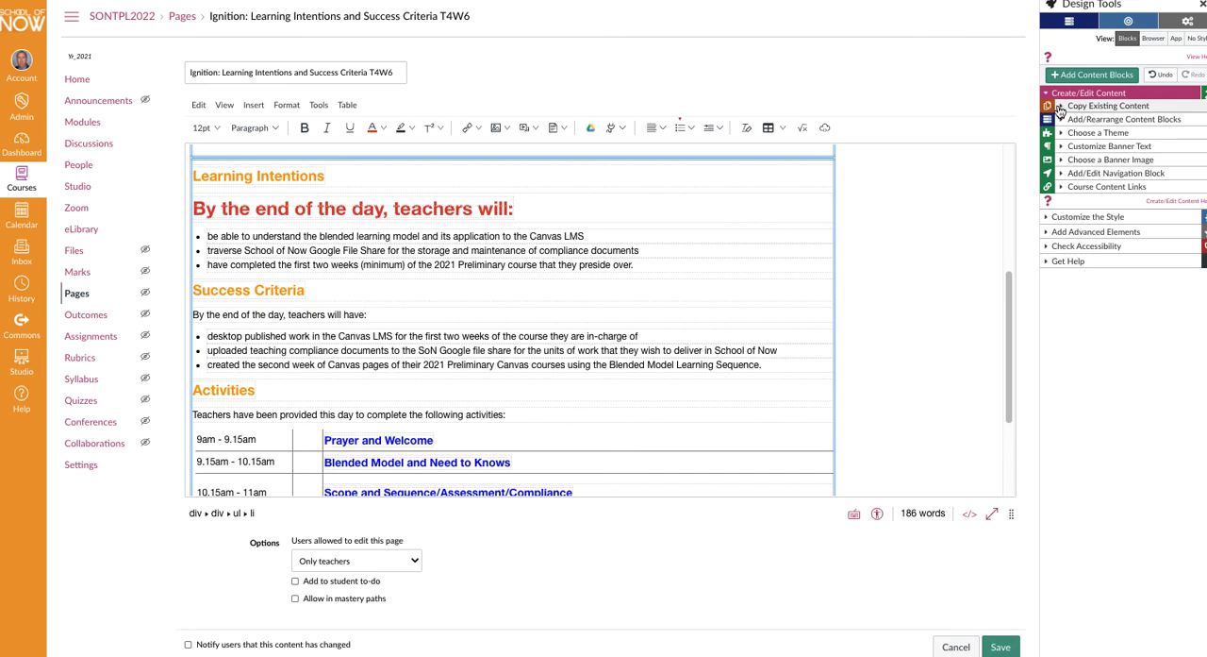
left_click(1085, 106)
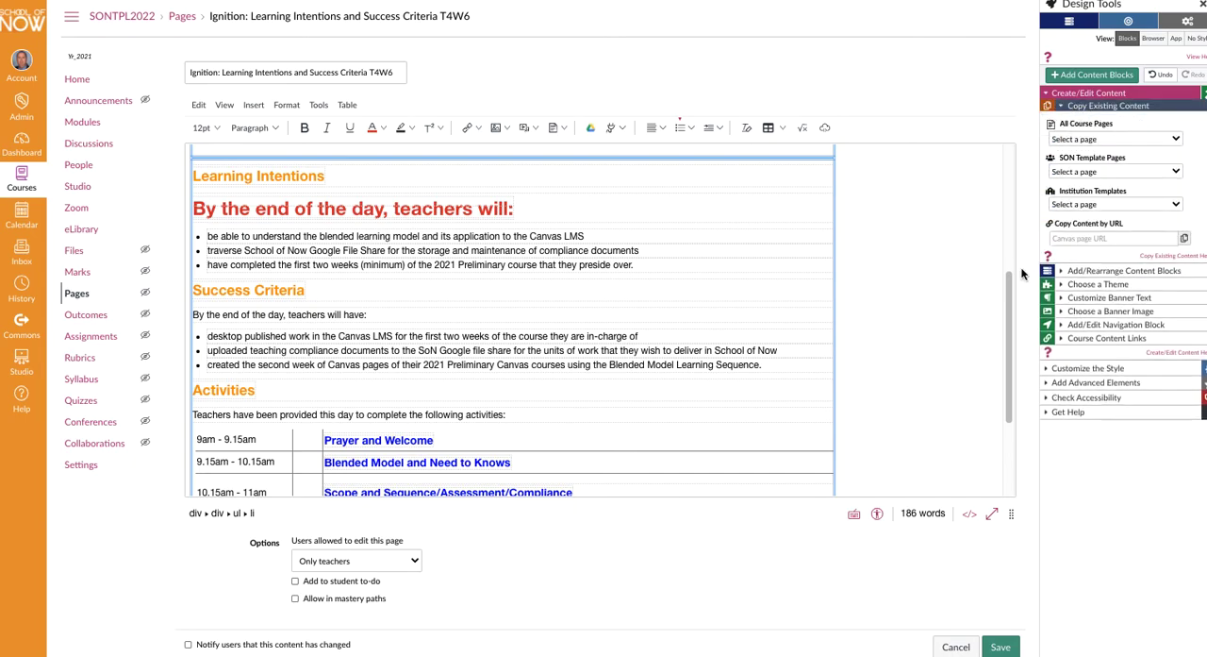
left_click(1175, 171)
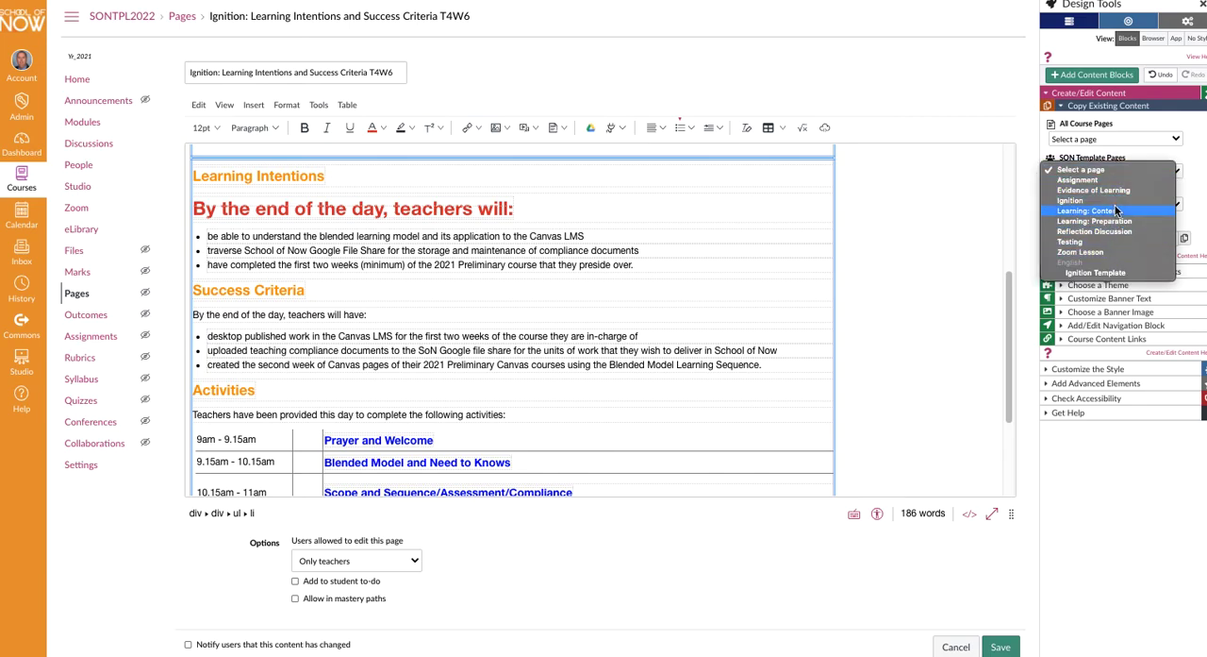
left_click(1095, 252)
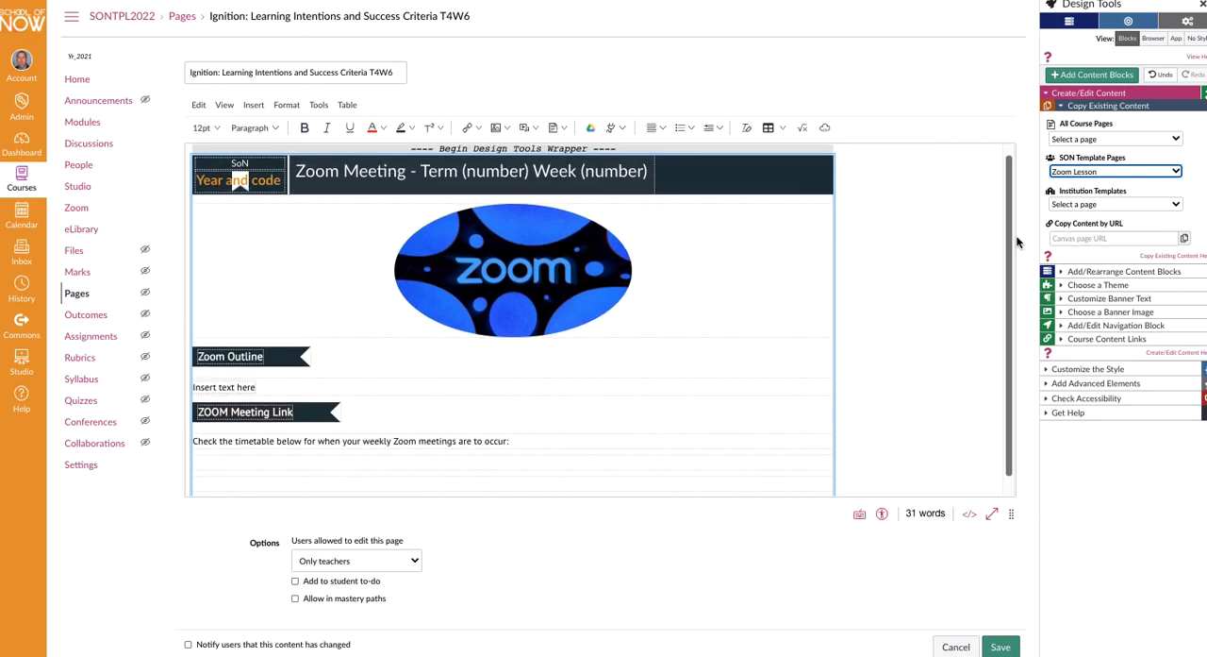
- Copy the course's Term 4 Week 4 Ignition page over the Zoom Lesson content and review its sections
left_click(1178, 140)
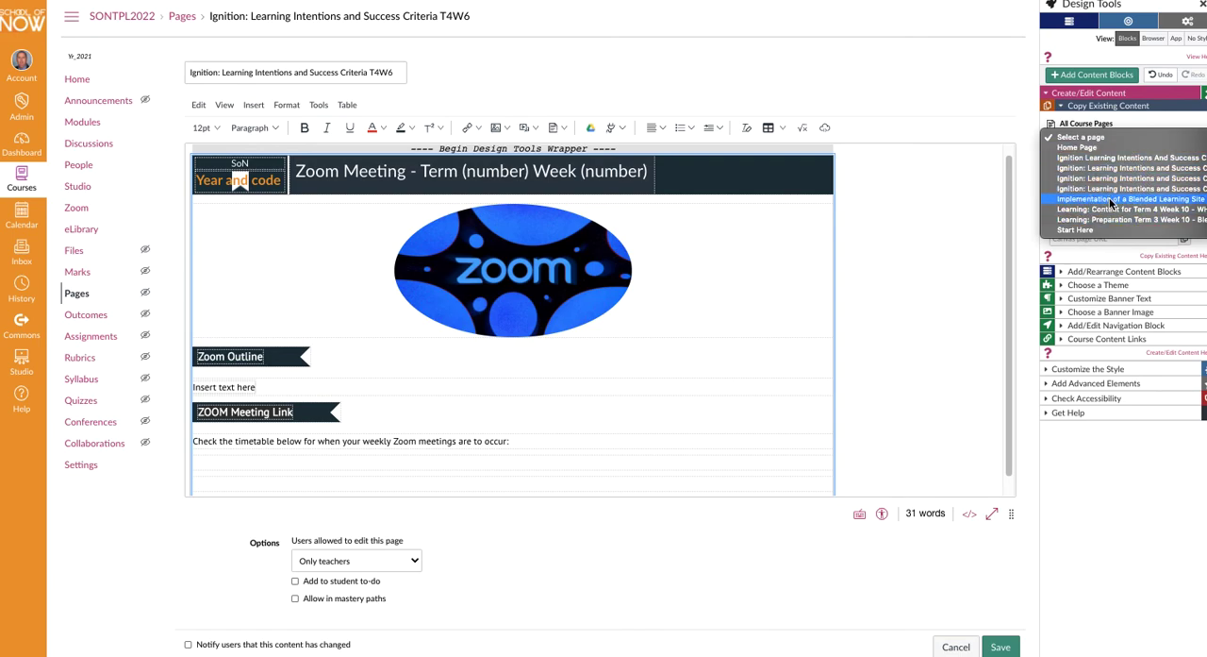
left_click(1117, 167)
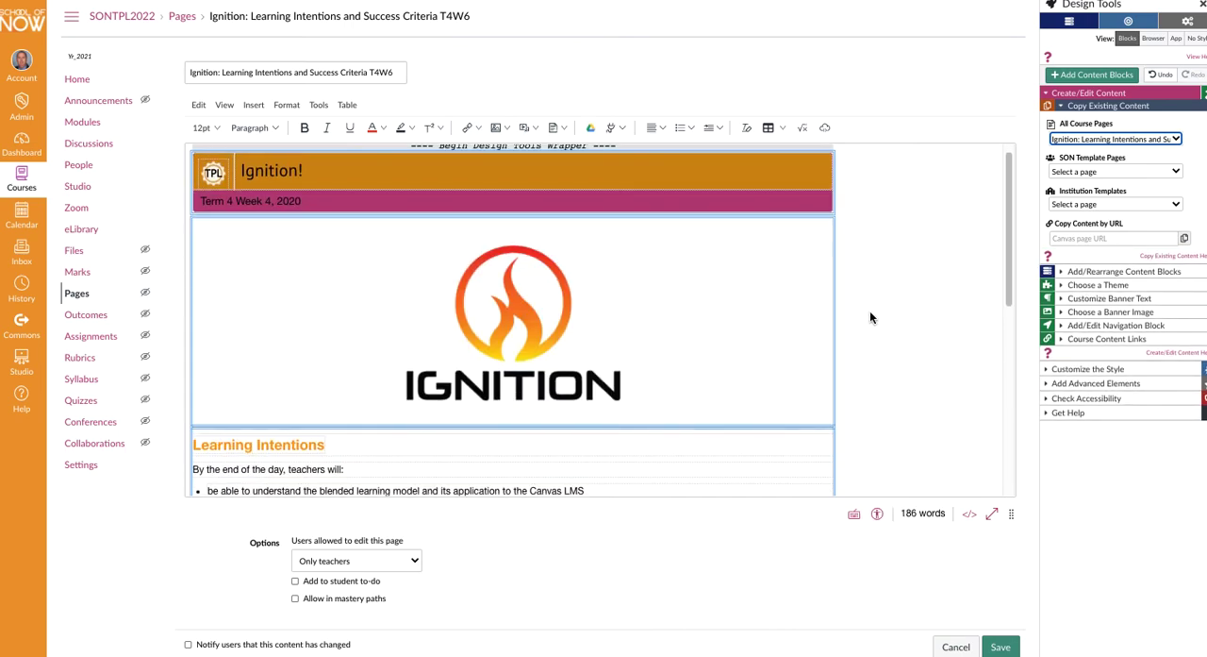
scroll(870, 316, "down", 1)
scroll(868, 318, "down", 4)
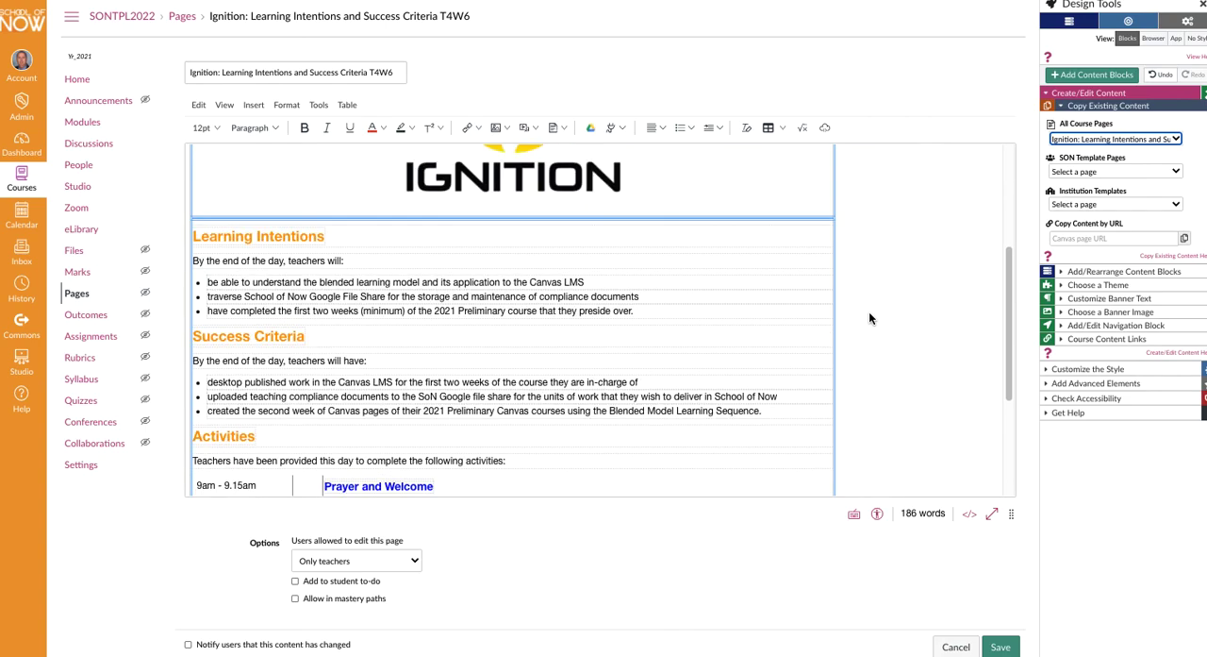
scroll(868, 318, "up", 8)
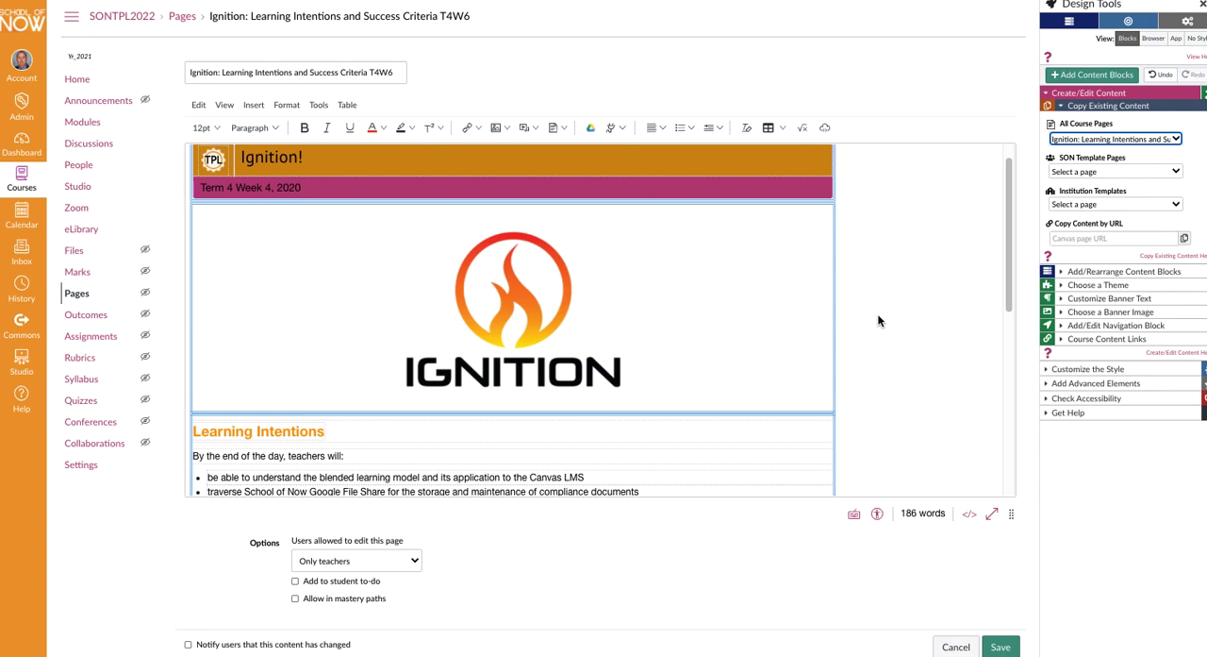
scroll(913, 387, "down", 4)
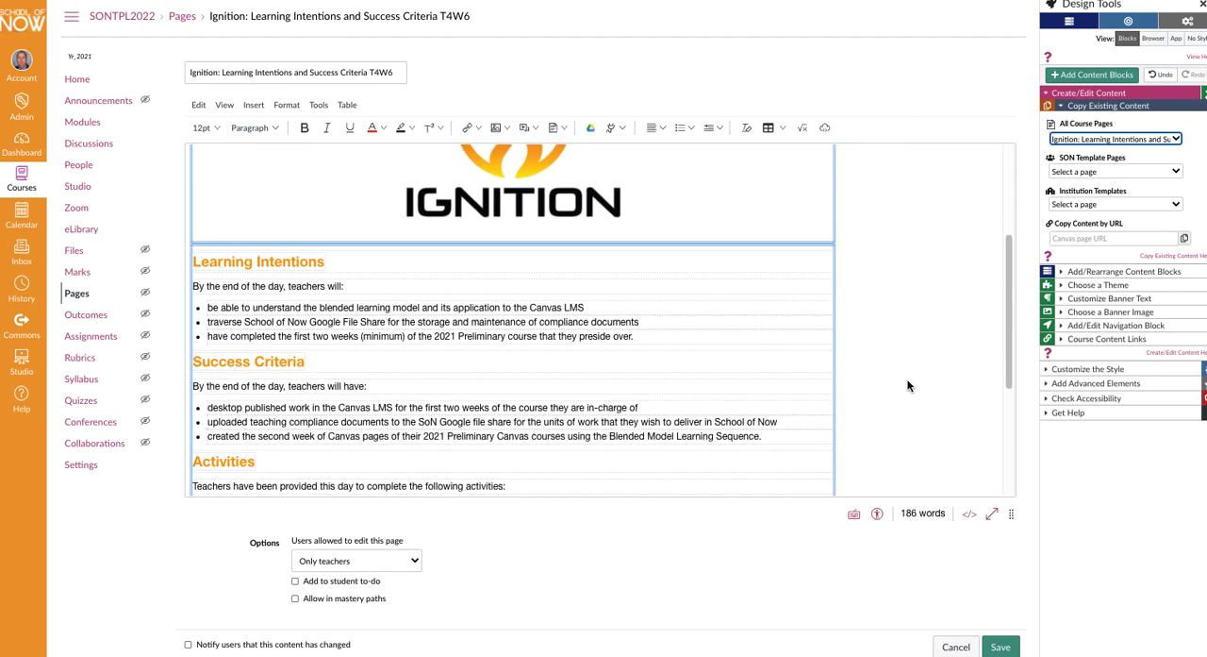
scroll(910, 387, "down", 3)
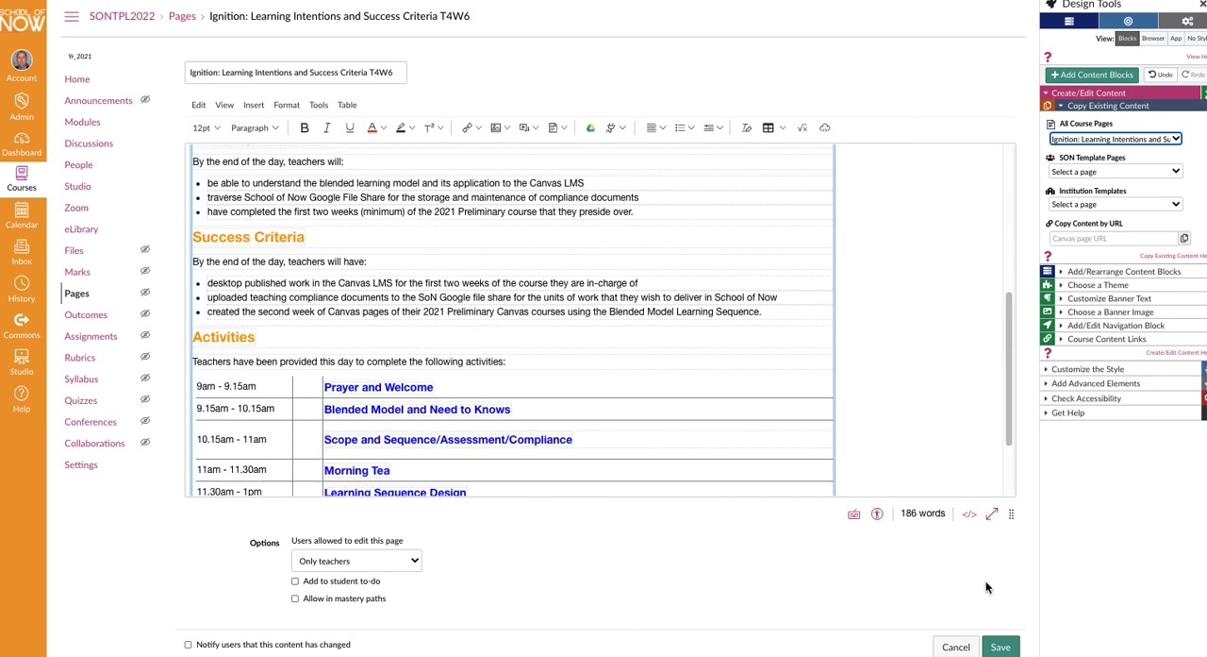